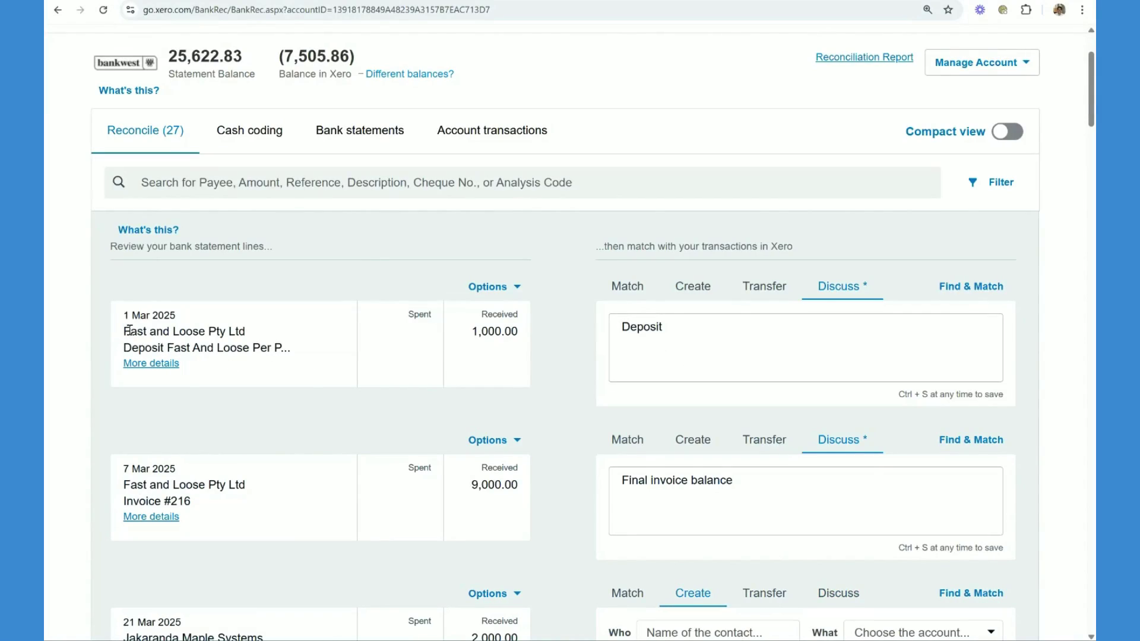
- Highlight the Fast and Loose deposit line and the 9,000.00 balance amount in the reconciliation list
drag(130, 331, 527, 333)
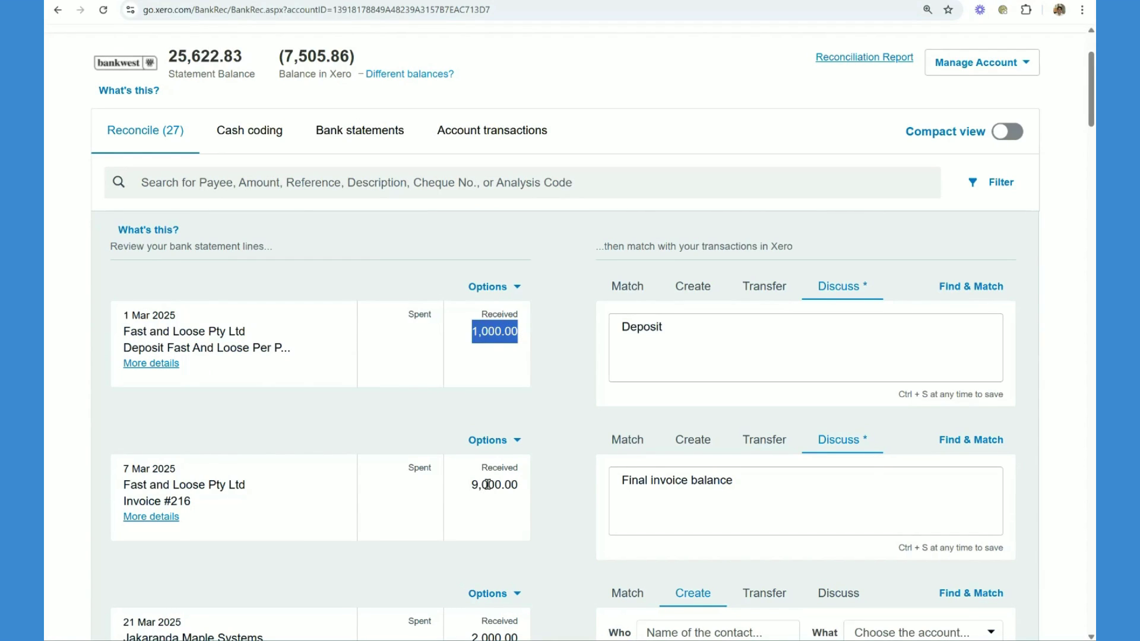
drag(472, 485, 523, 486)
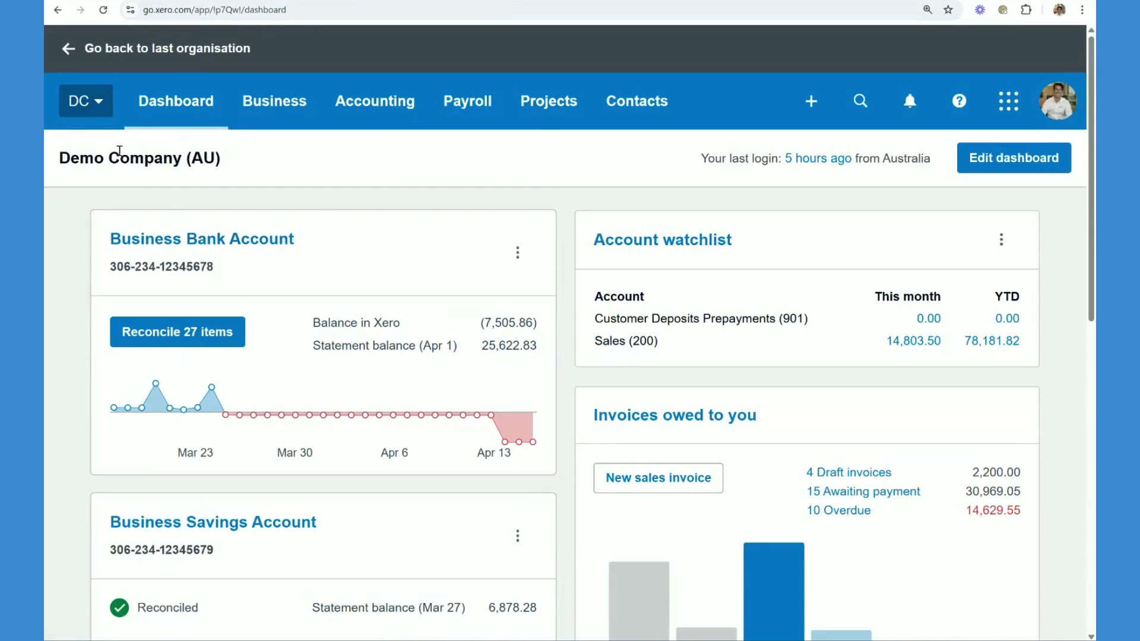
- Go to the Chart of accounts through the organisation's Advanced accounting settings
click(102, 107)
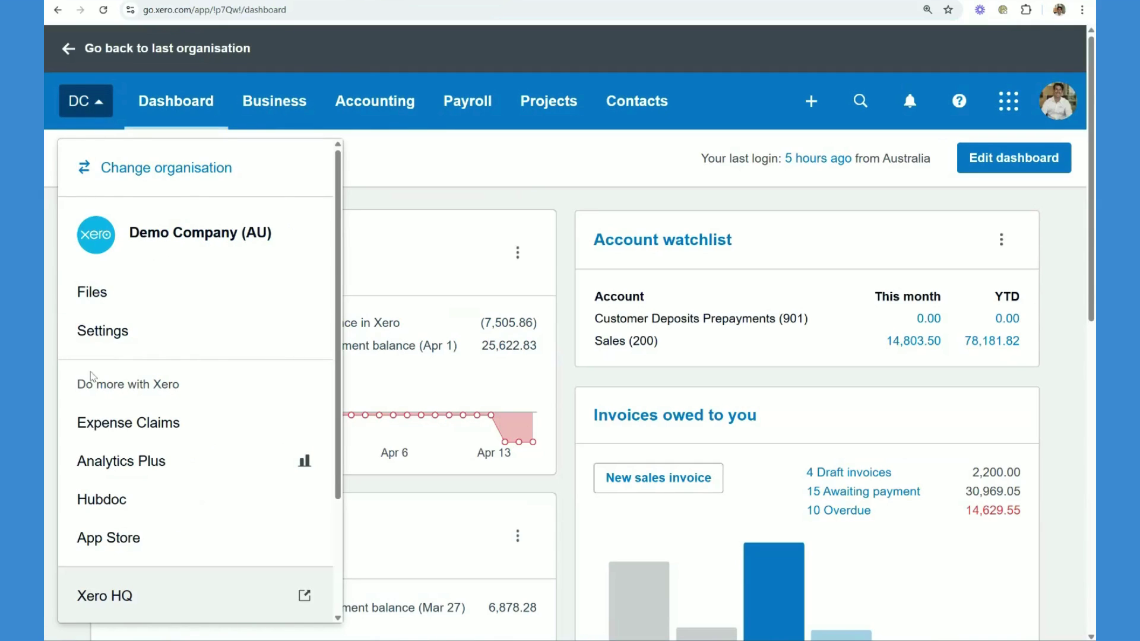
click(130, 331)
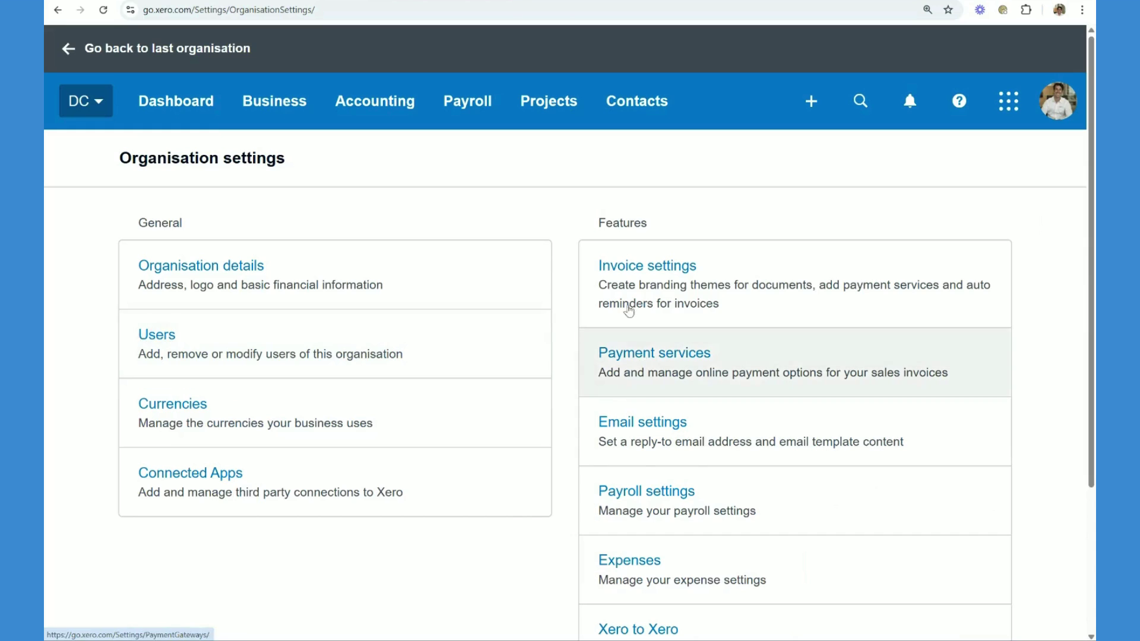
scroll(631, 544, down, 3)
click(630, 543)
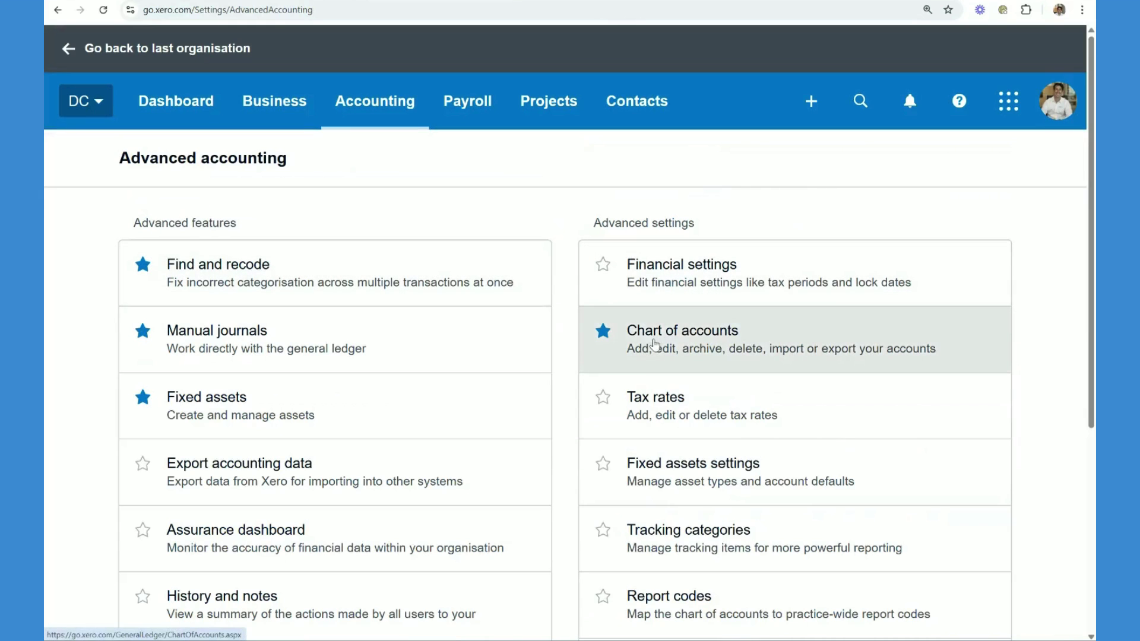
click(656, 339)
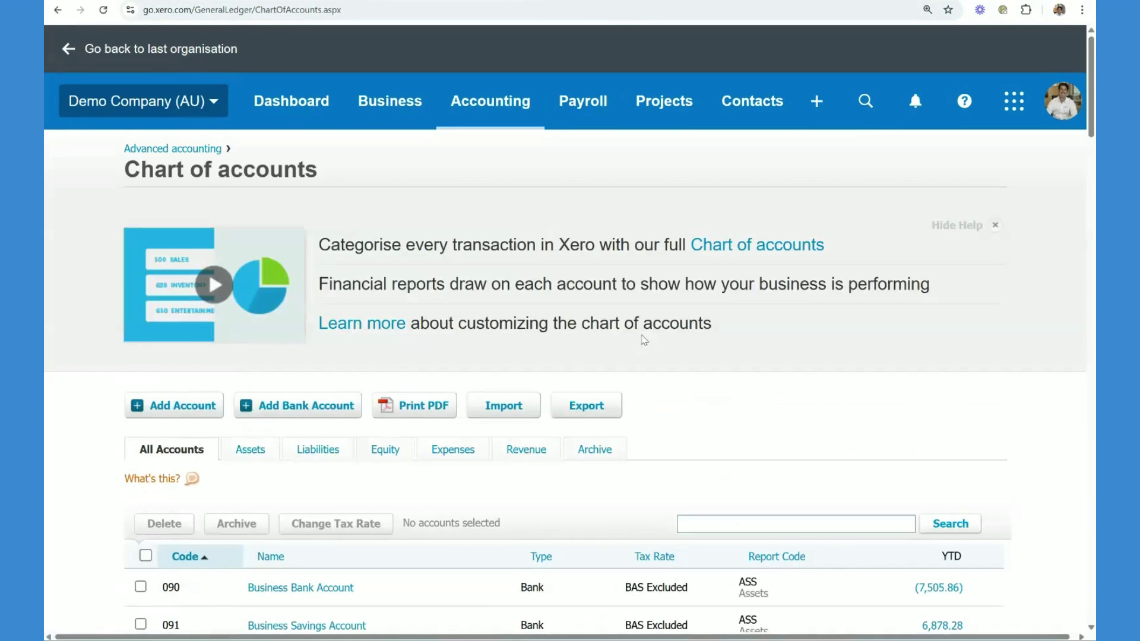
- Search the chart of accounts for 'customer deposit'
scroll(219, 351, down, 2)
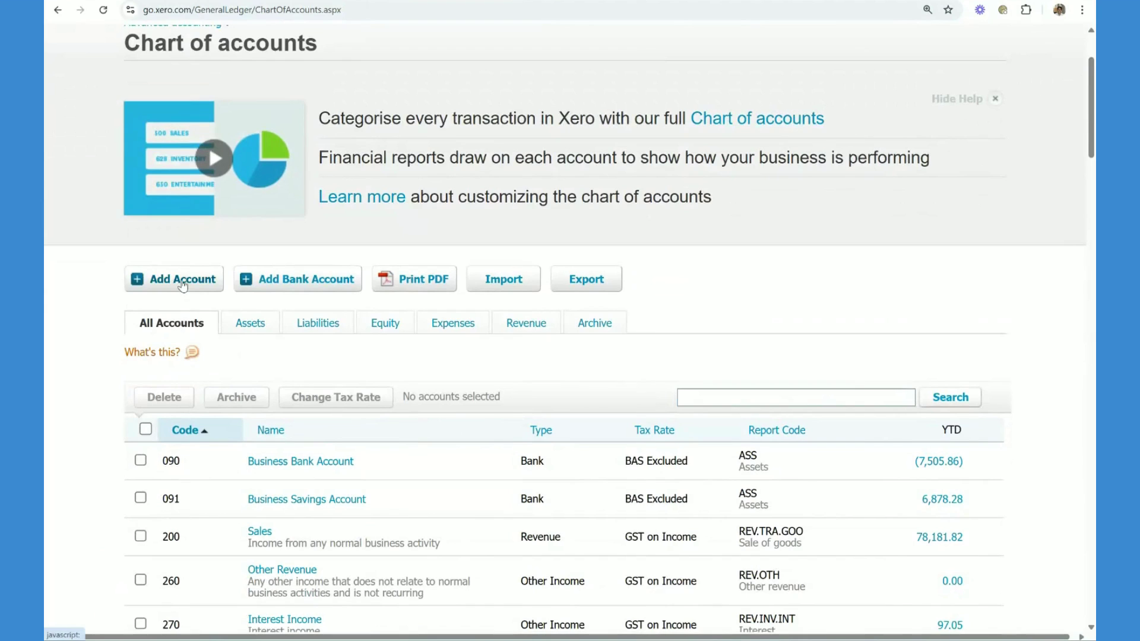
click(702, 397)
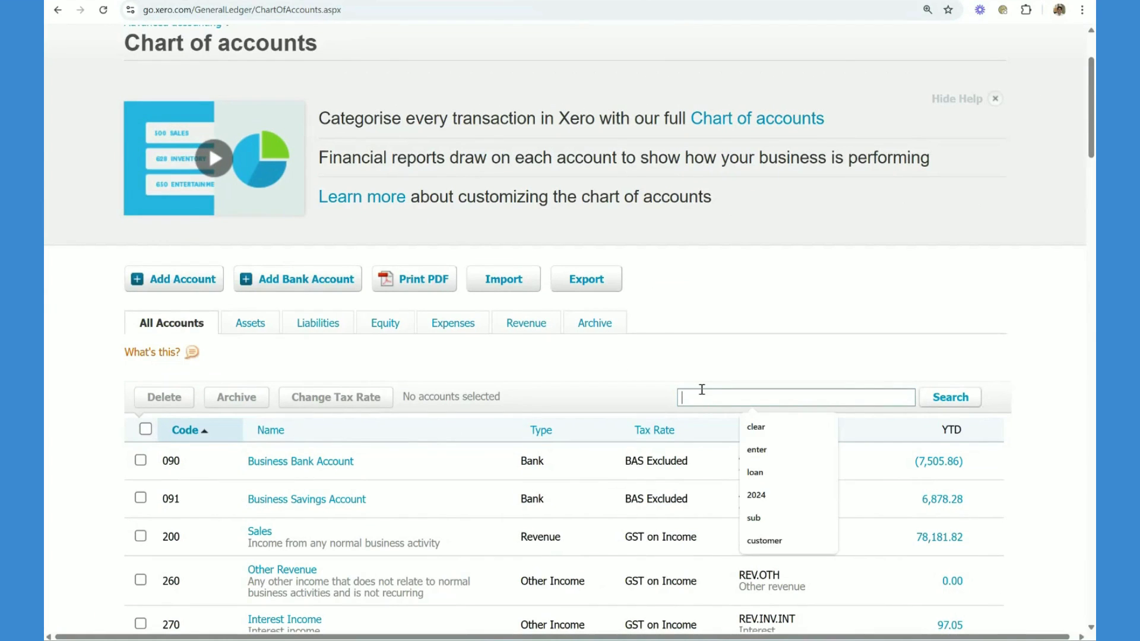
text(customer)
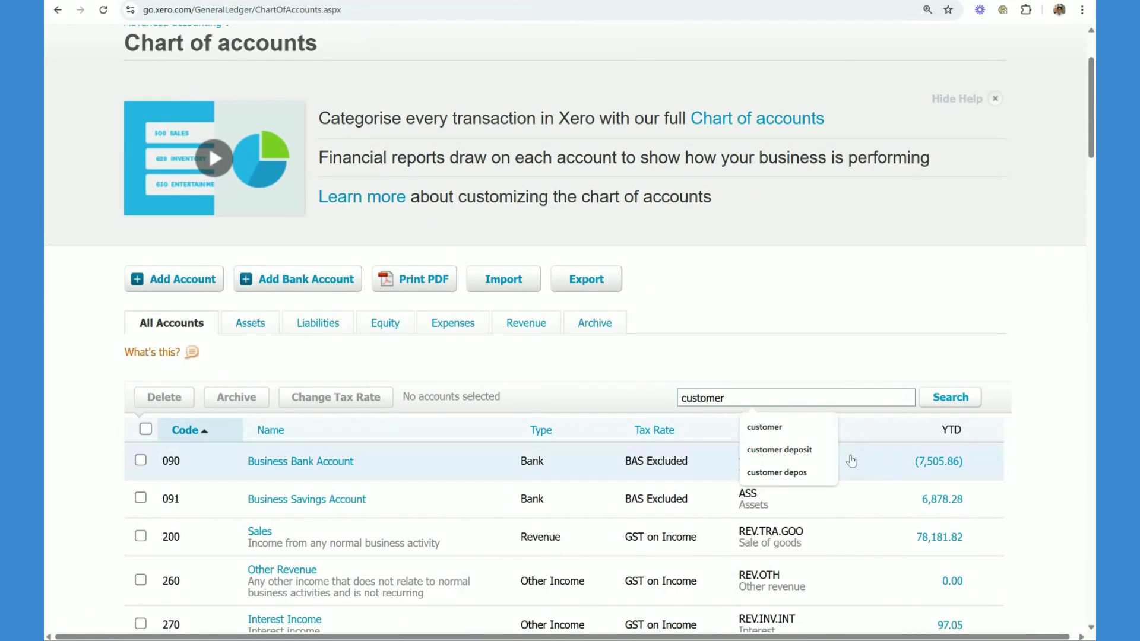
click(806, 456)
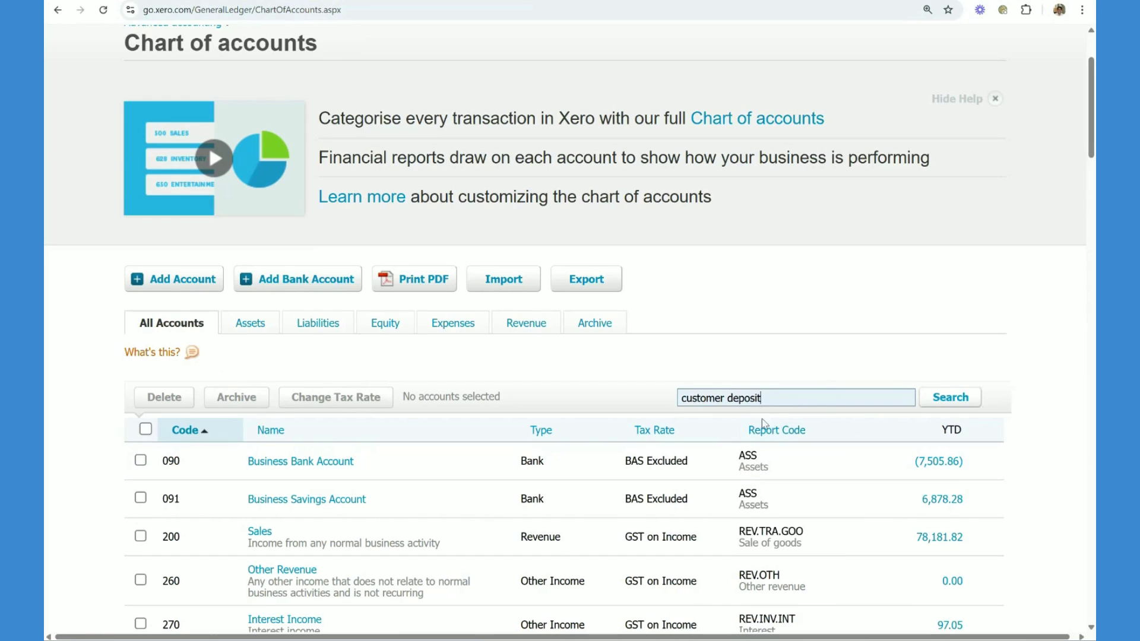
click(953, 404)
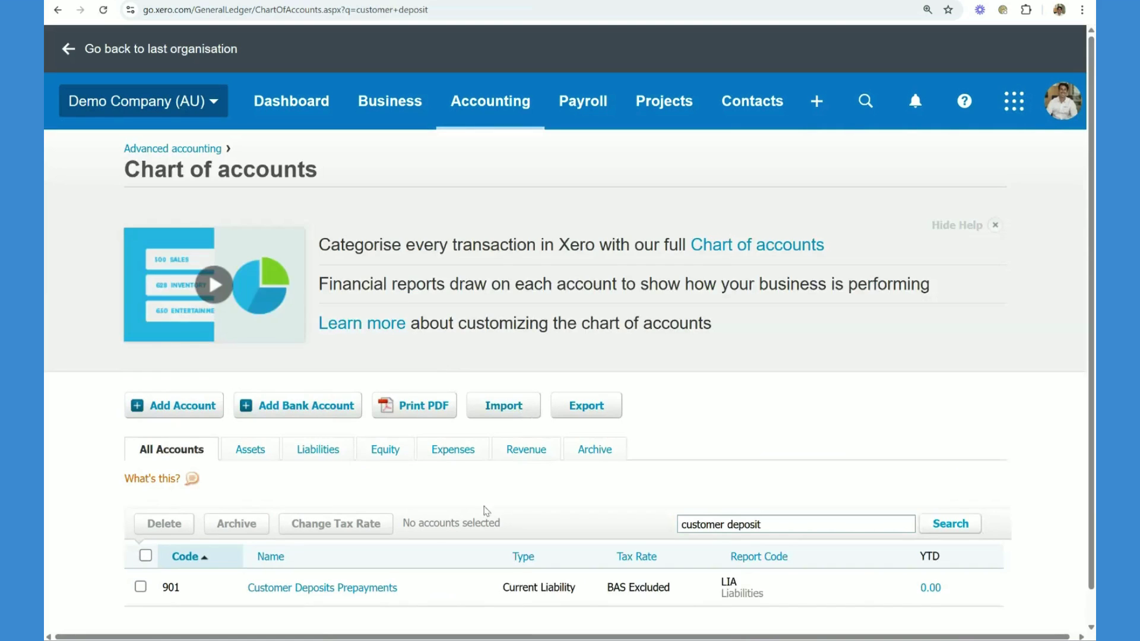
- View the 901 Customer Deposits Prepayments account details, then cancel without changes
click(345, 588)
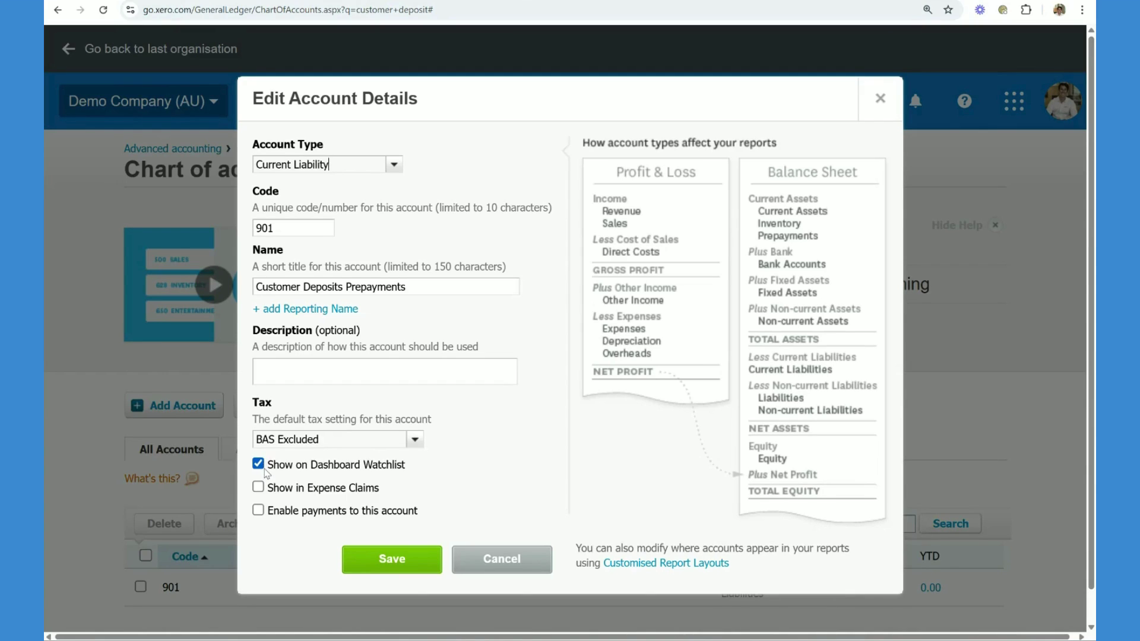
click(505, 561)
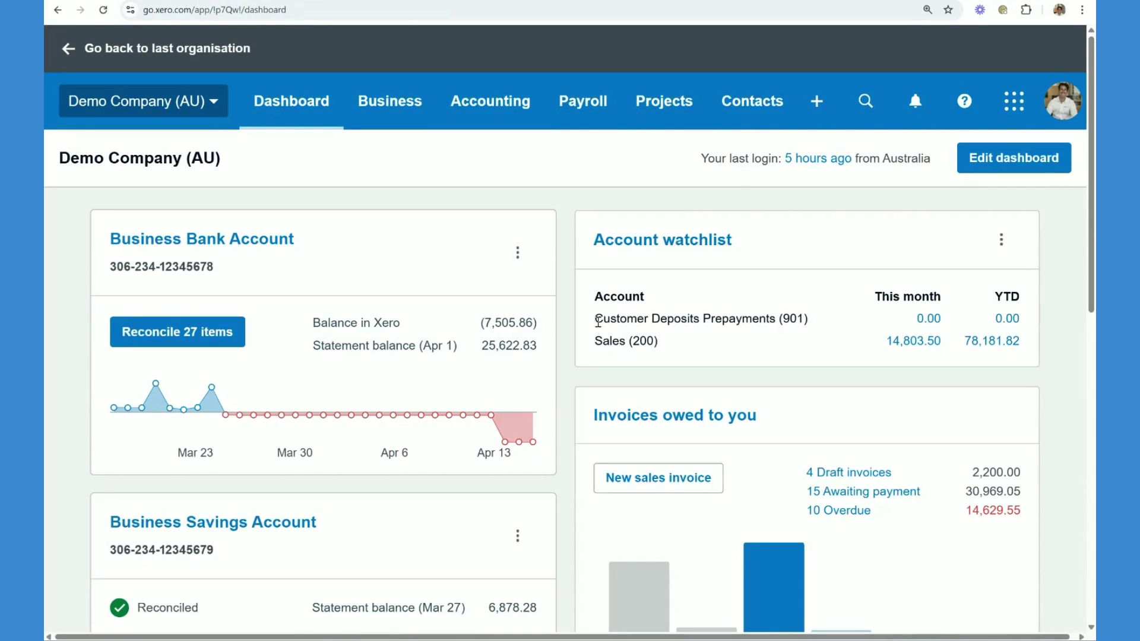
- Highlight the Customer Deposits Prepayments row in the dashboard watchlist, then clear the highlight
drag(598, 321, 951, 316)
click(410, 209)
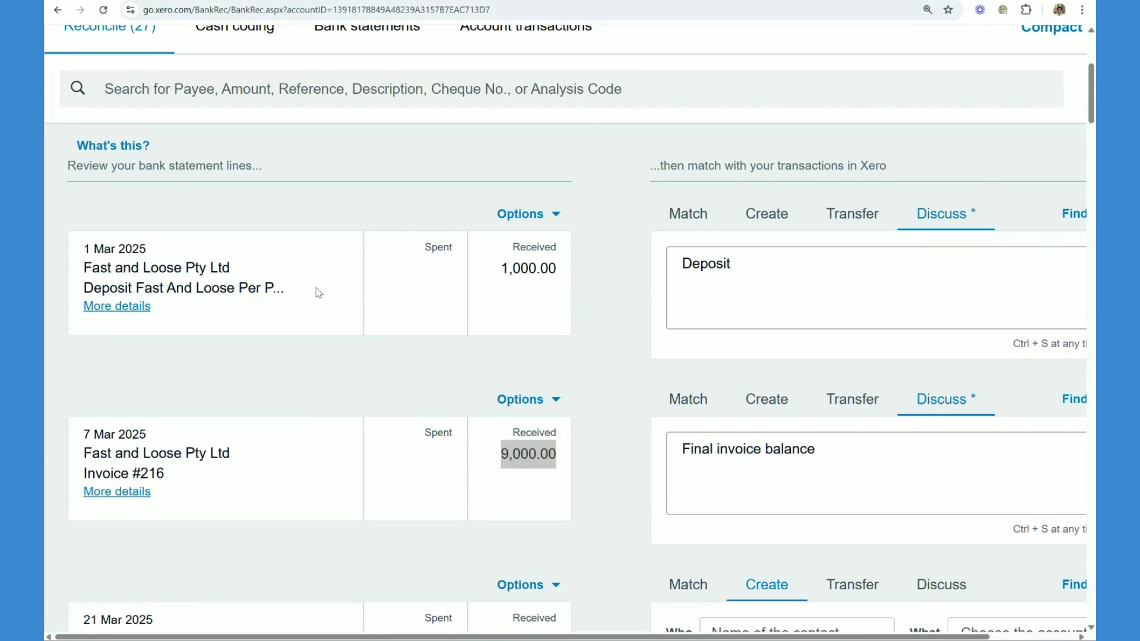
- Zoom out and start a new Receive Money transaction for the 1,000.00 deposit line
key(ctrl+minus)
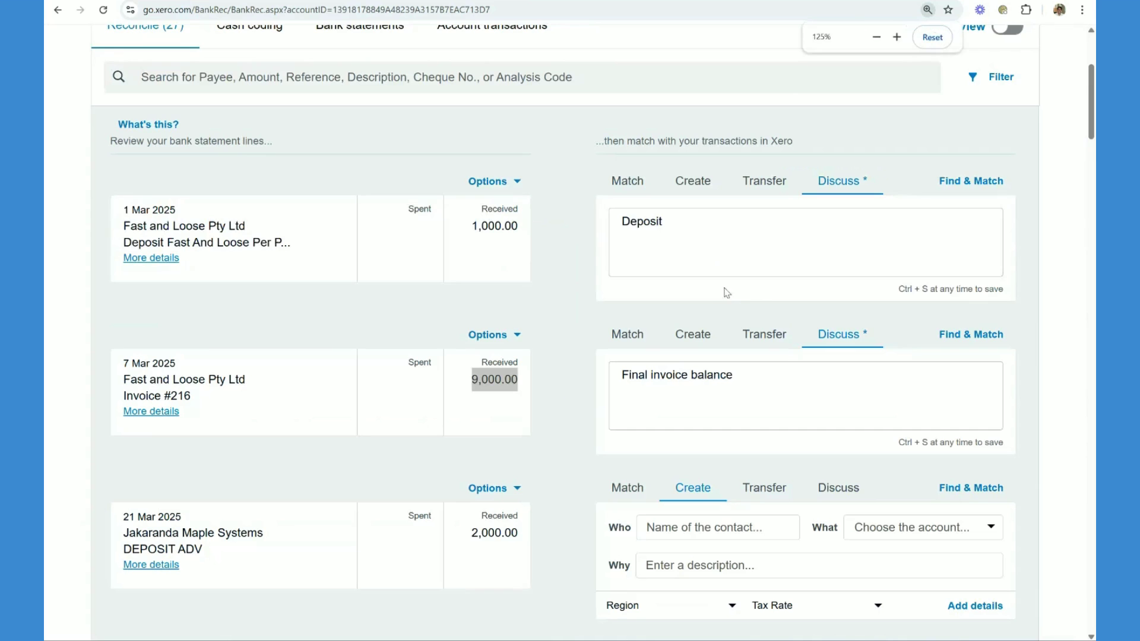
click(968, 184)
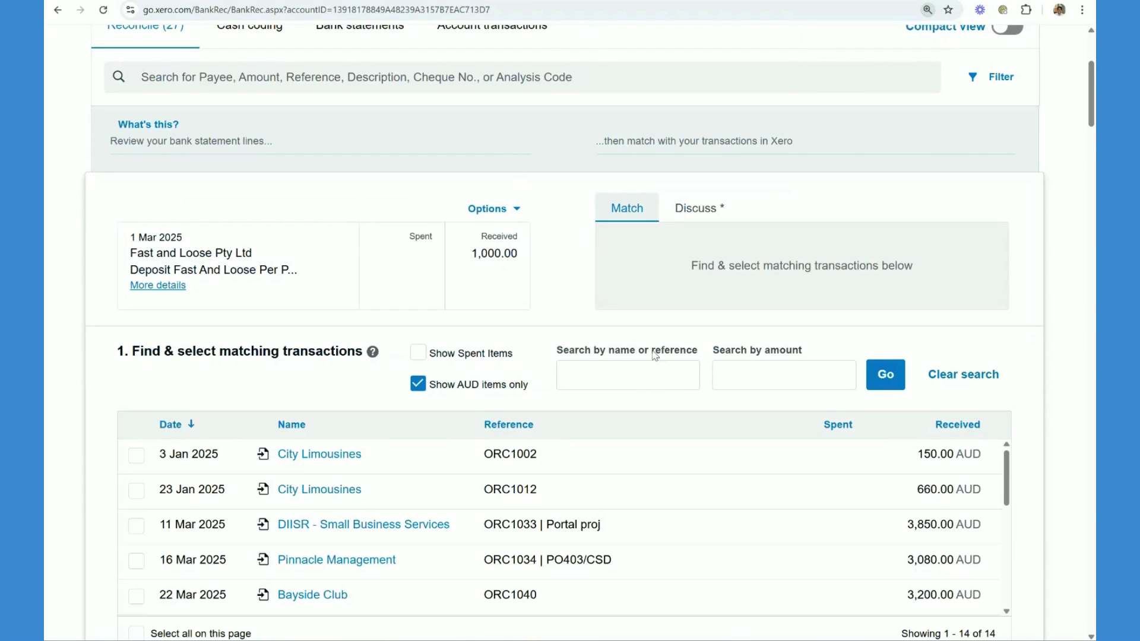
scroll(656, 357, down, 7)
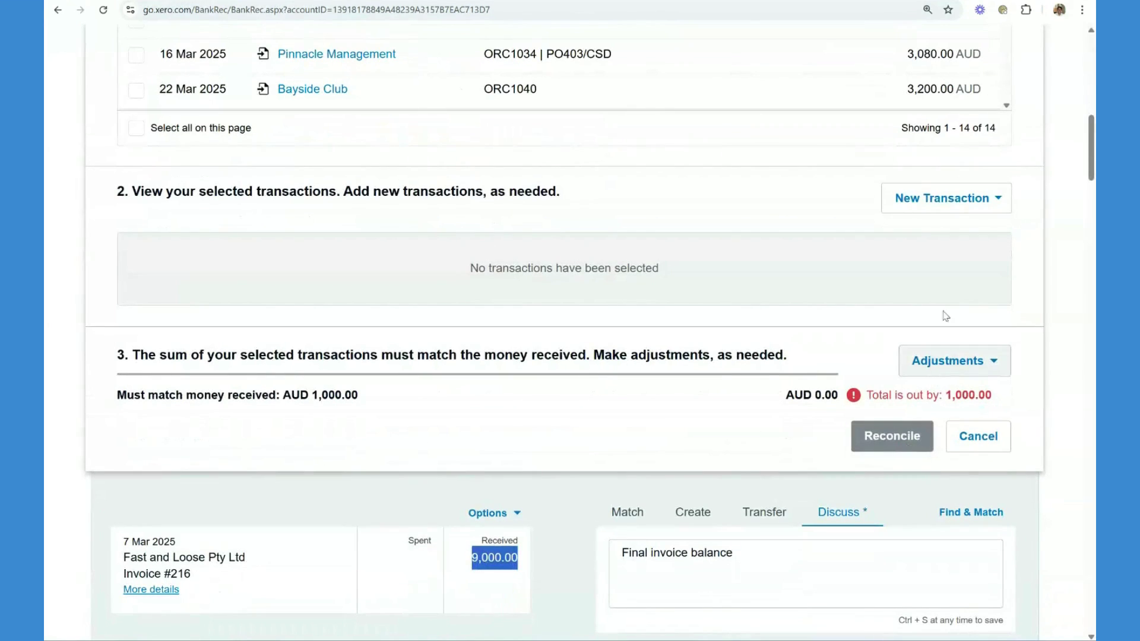
click(949, 198)
scroll(918, 238, down, 8)
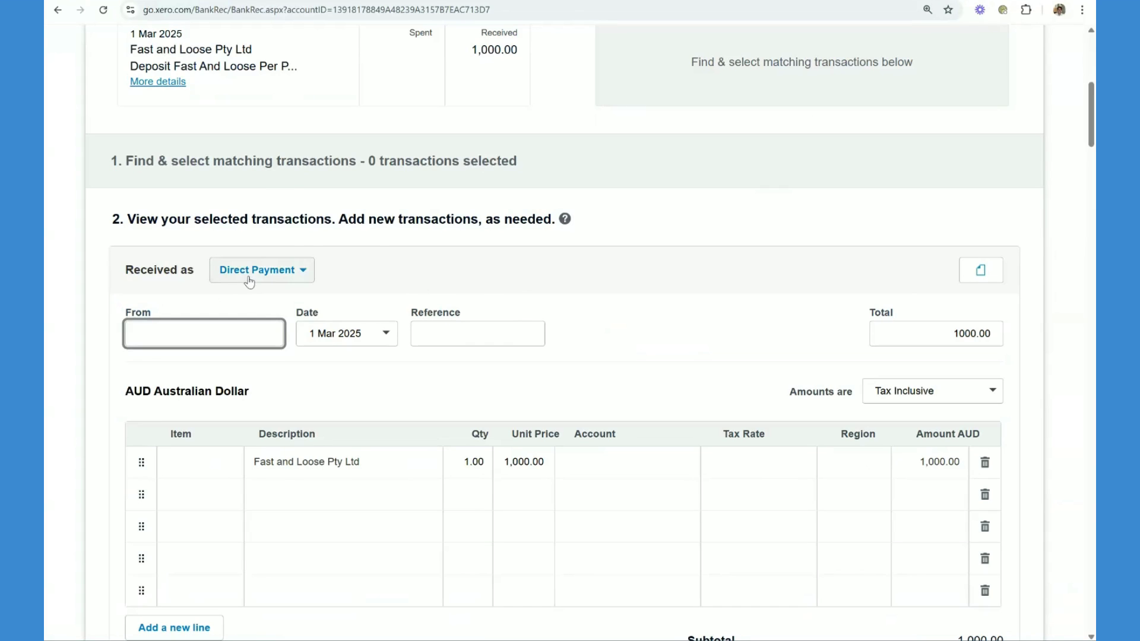
- Record the receipt as a prepayment from Fast And Loose Pty Ltd
click(249, 278)
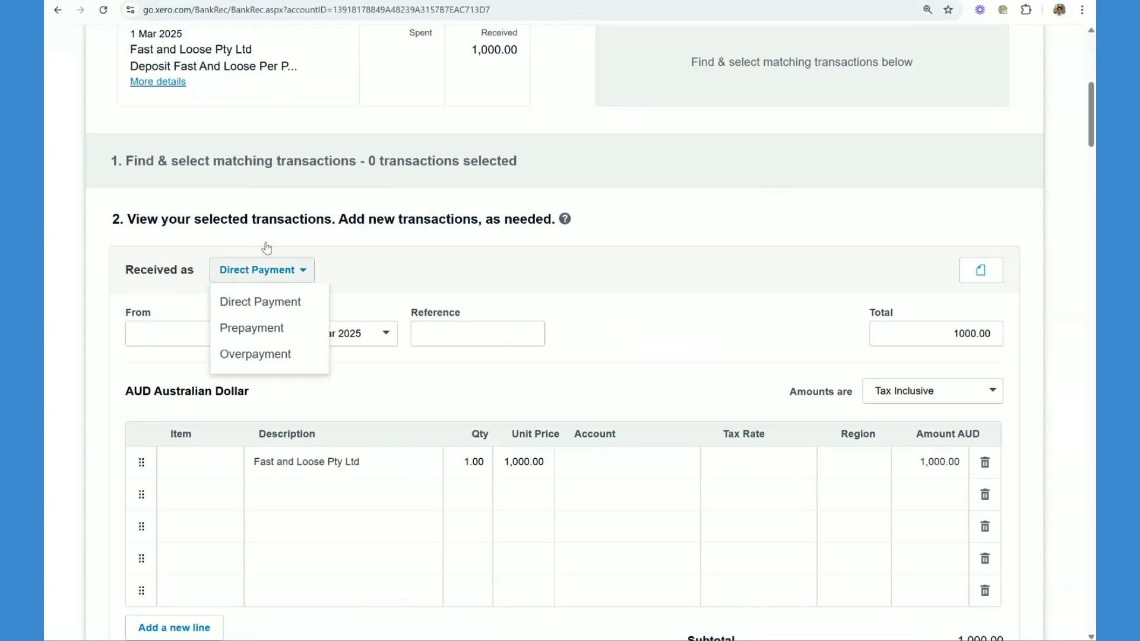
click(270, 328)
click(195, 333)
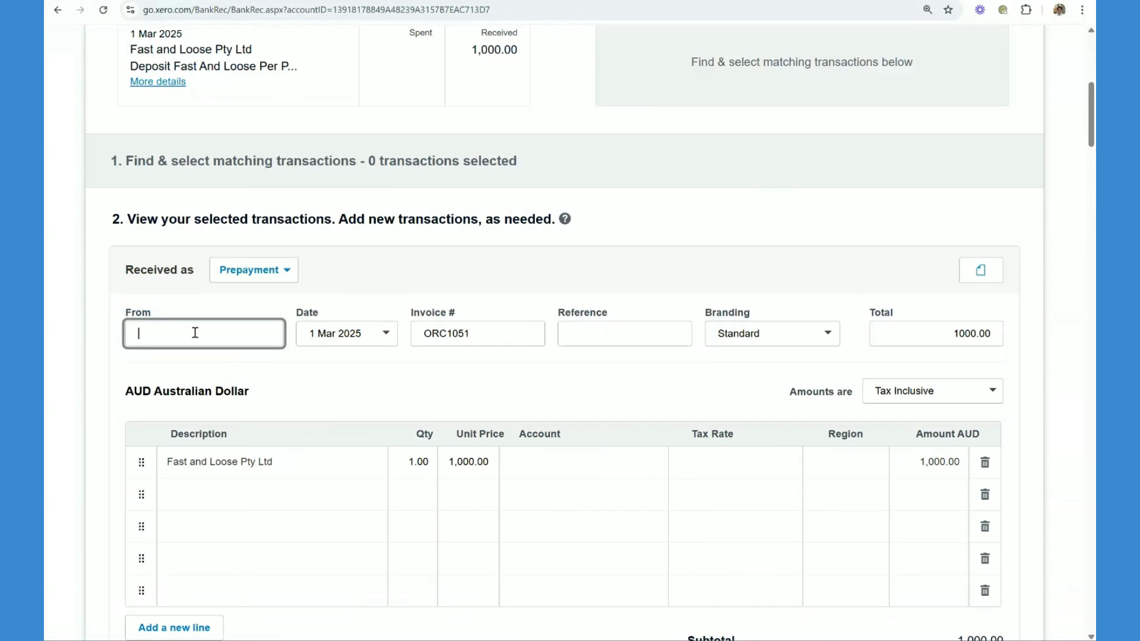
text(fast)
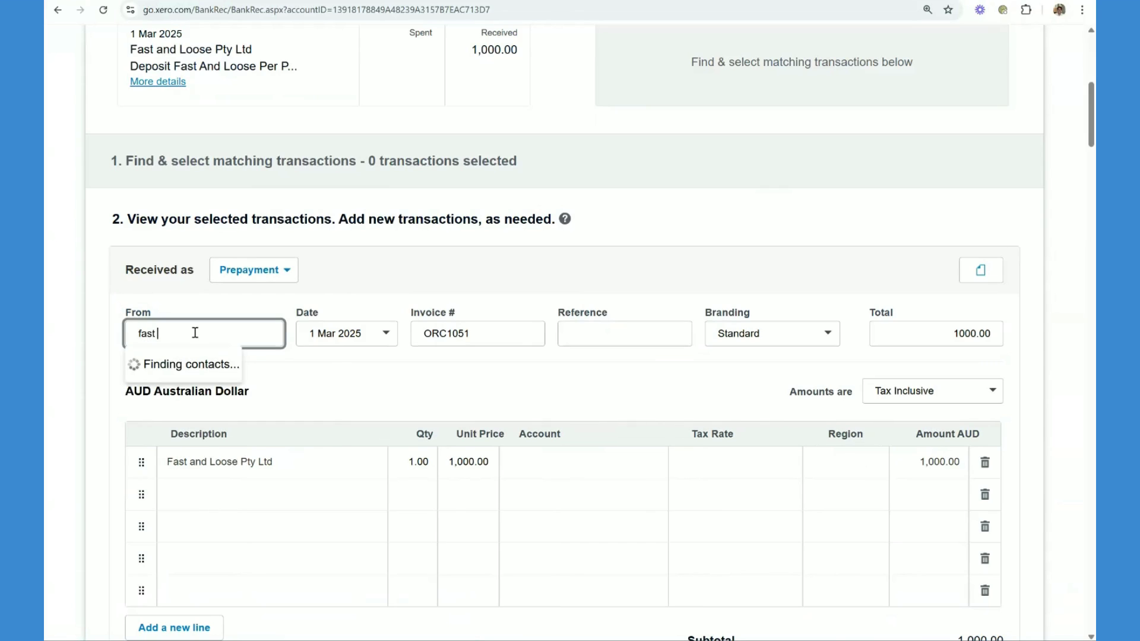
click(219, 403)
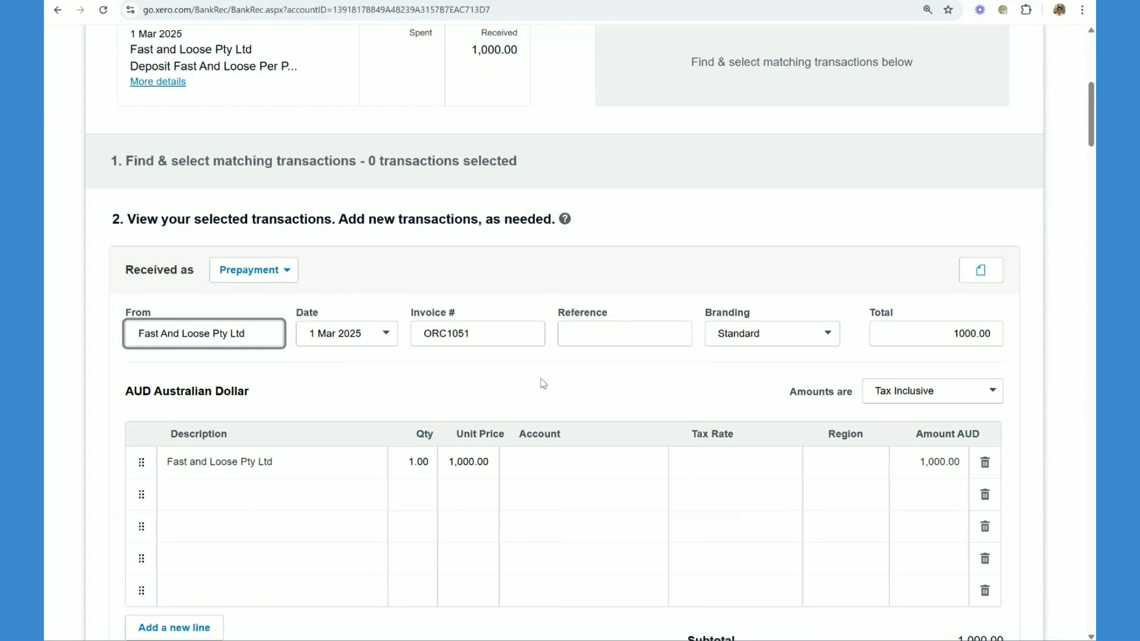
scroll(534, 386, down, 2)
click(338, 395)
- Code the line to 901 Customer Deposits Prepayments, save it, and reconcile the deposit
click(555, 331)
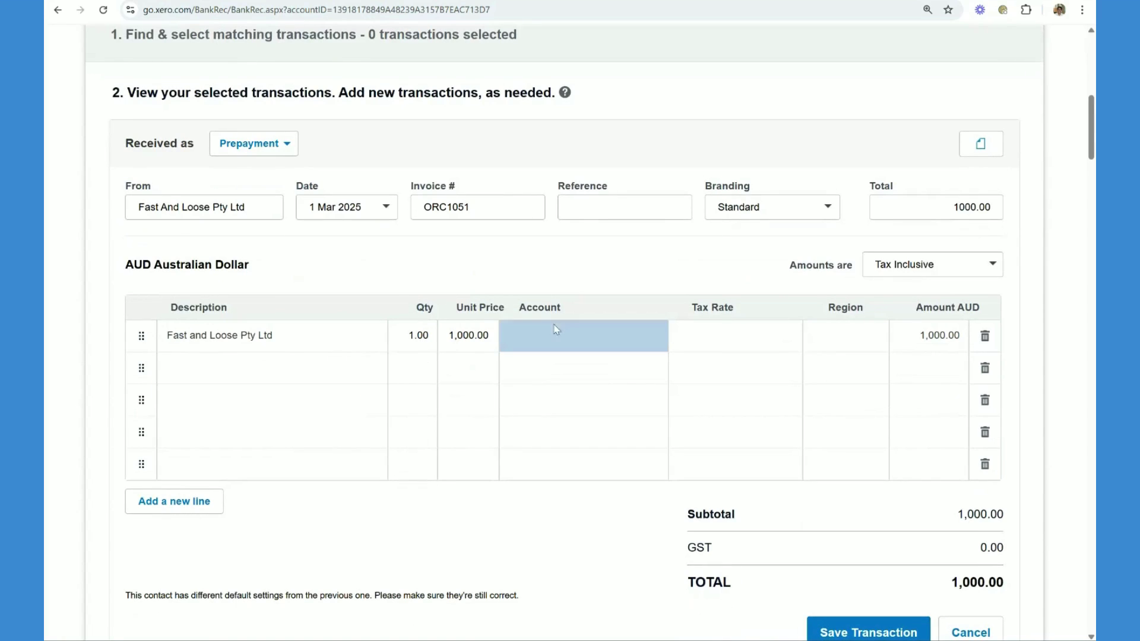
text(c)
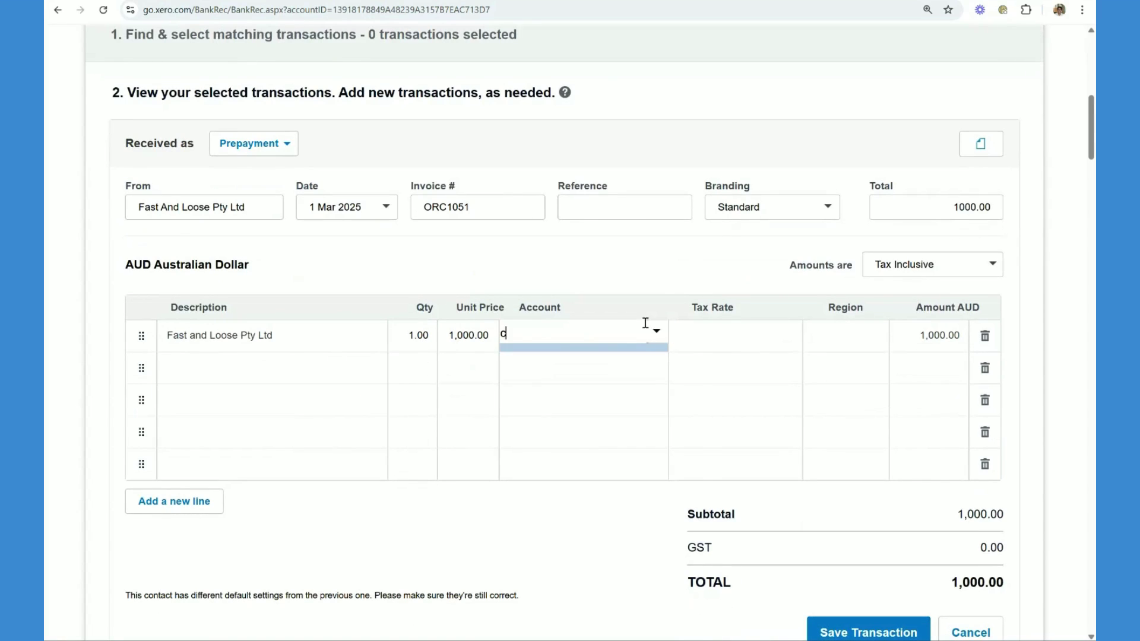
text(ustom)
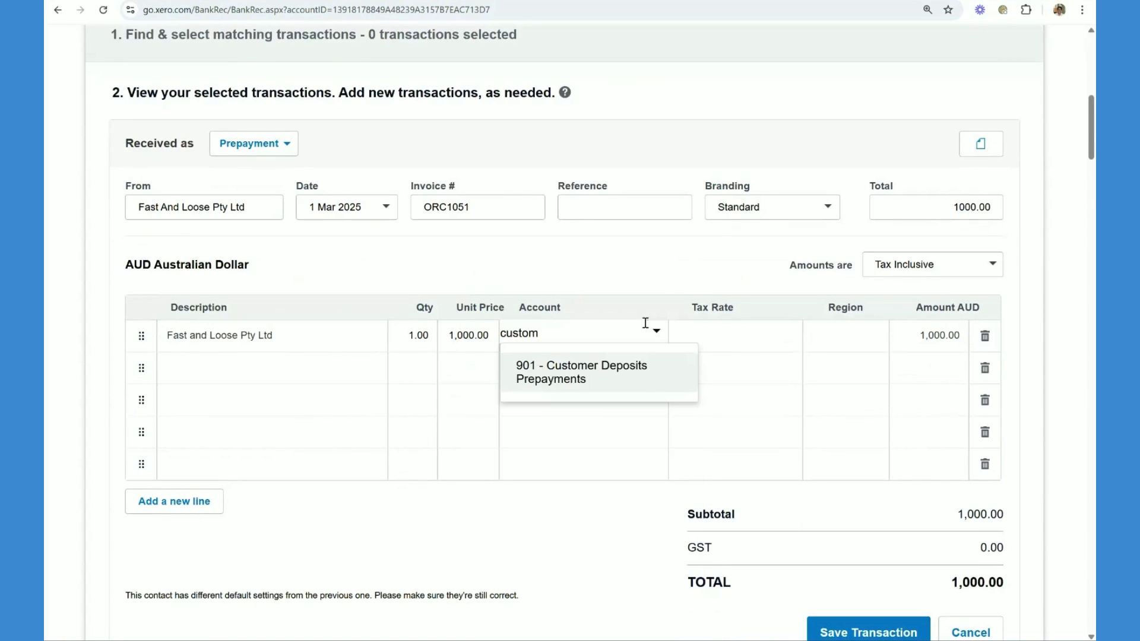
click(625, 380)
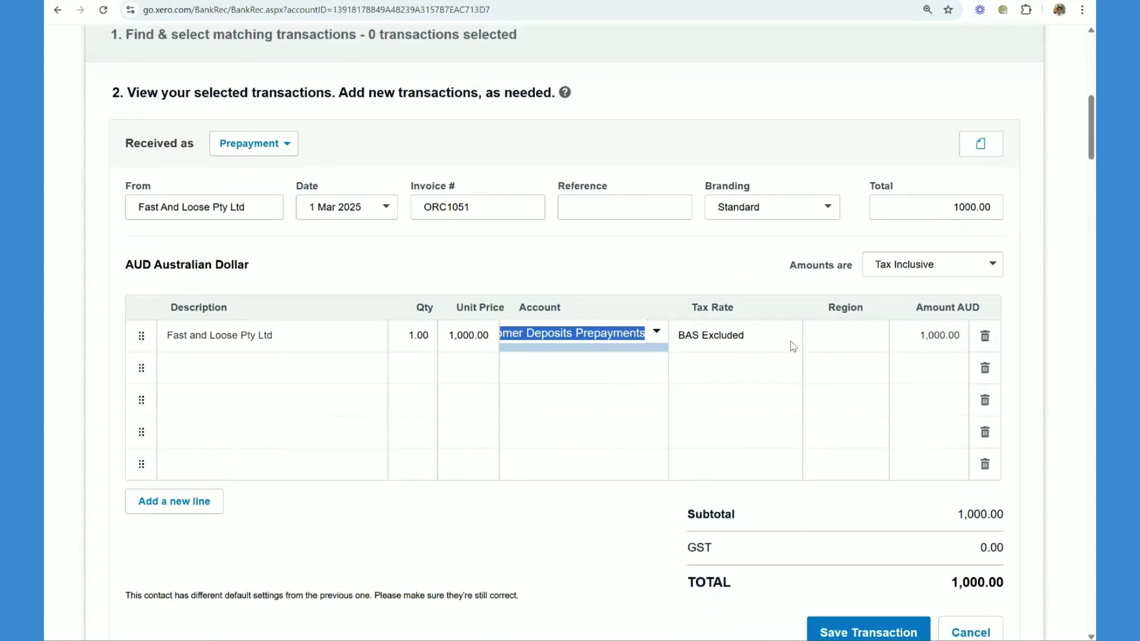
scroll(799, 408, down, 1)
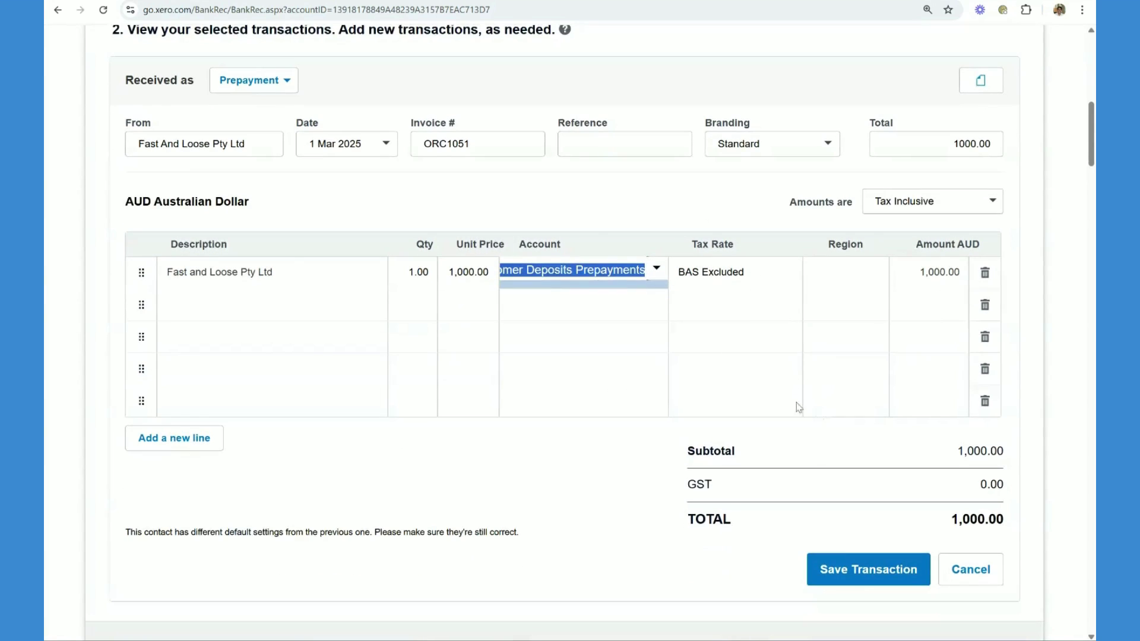
click(869, 573)
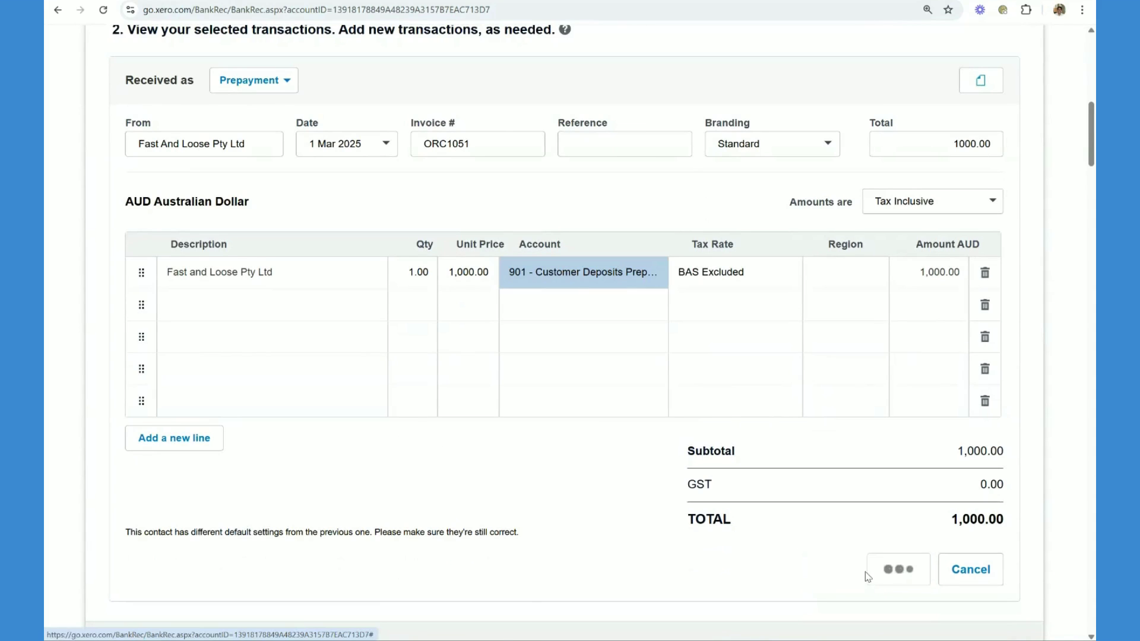
click(889, 591)
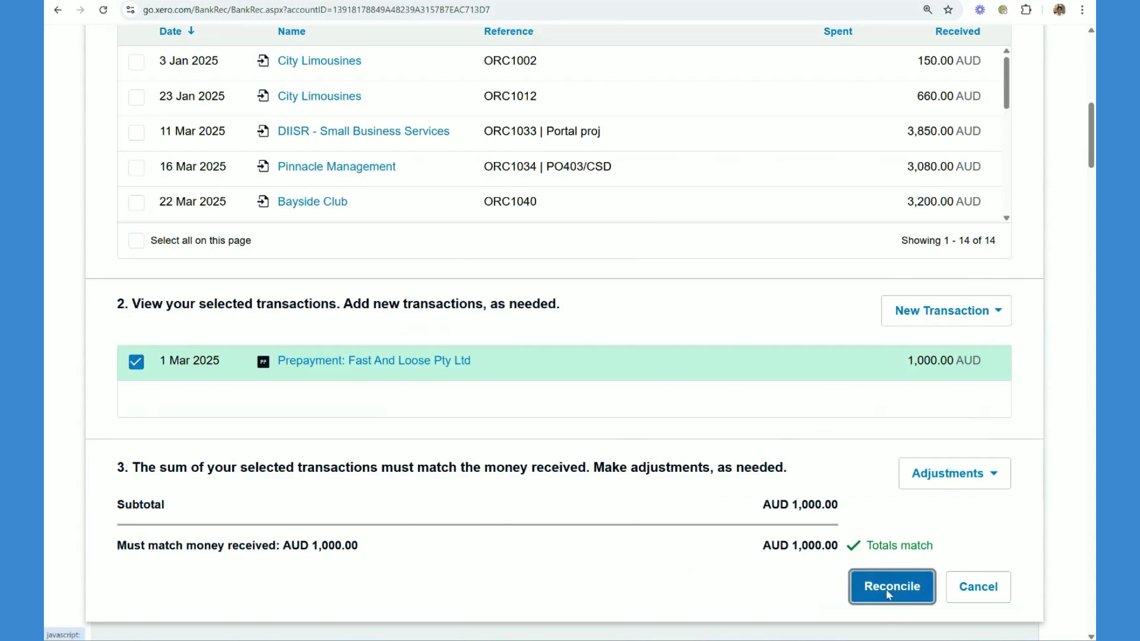
scroll(573, 224, up, 7)
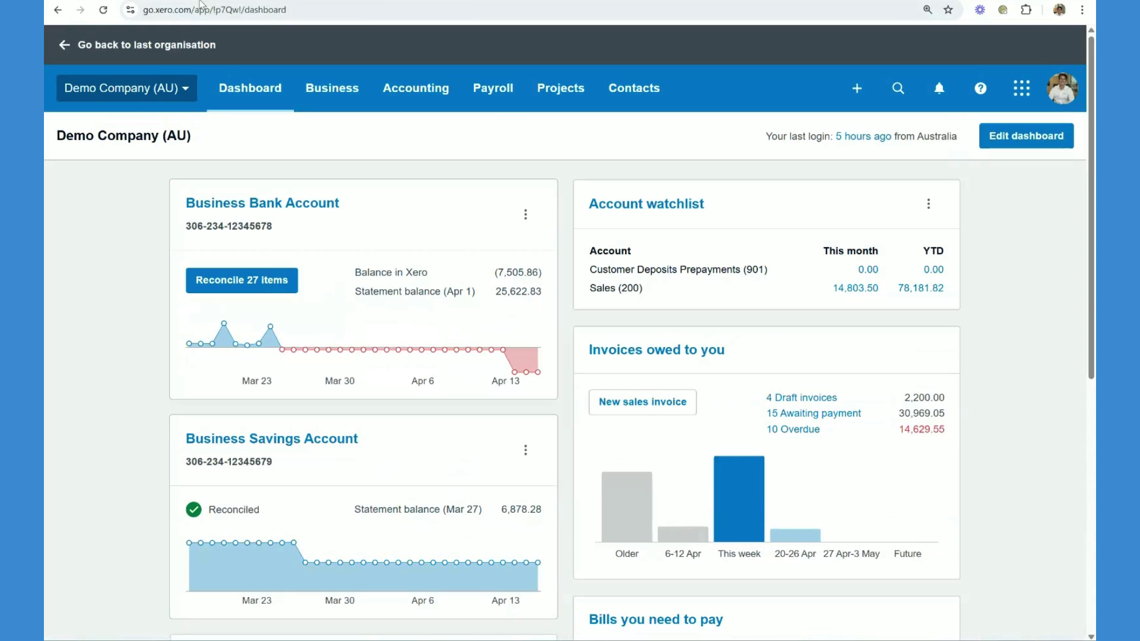
click(103, 9)
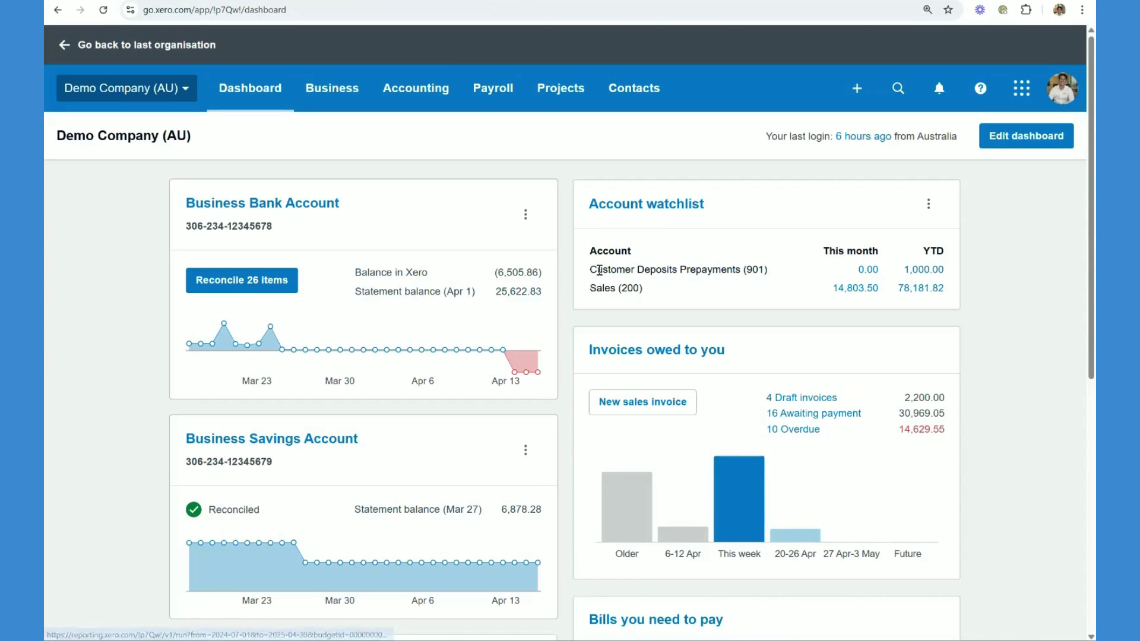
drag(587, 272, 970, 280)
click(971, 281)
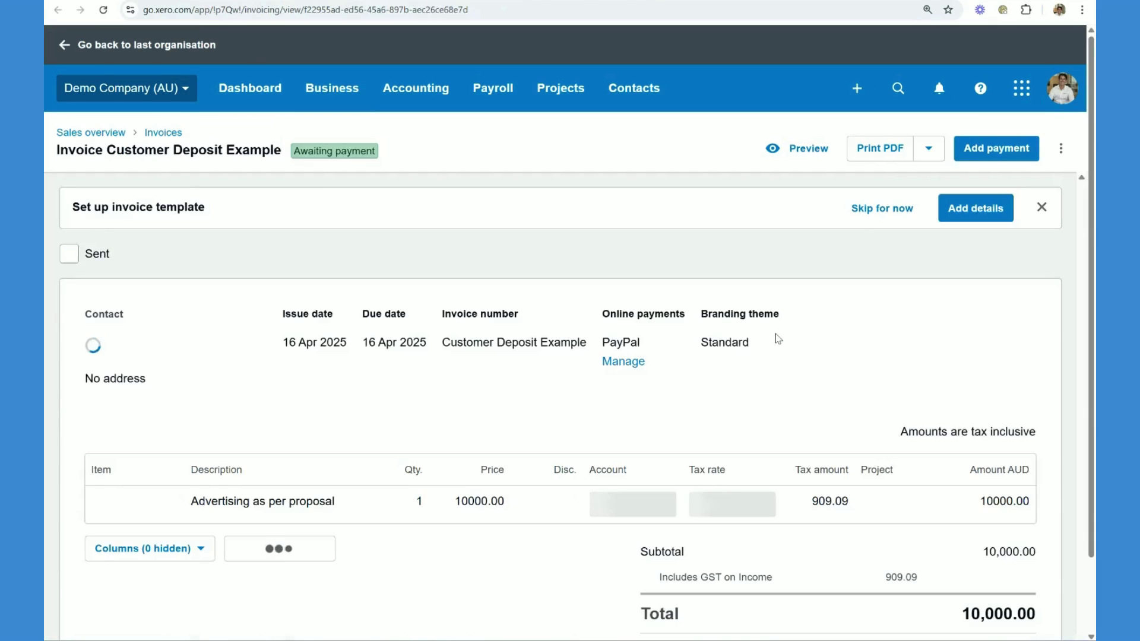
- Review the Customer Deposit Example invoice and highlight its 200 - Sales account line
scroll(766, 357, down, 1)
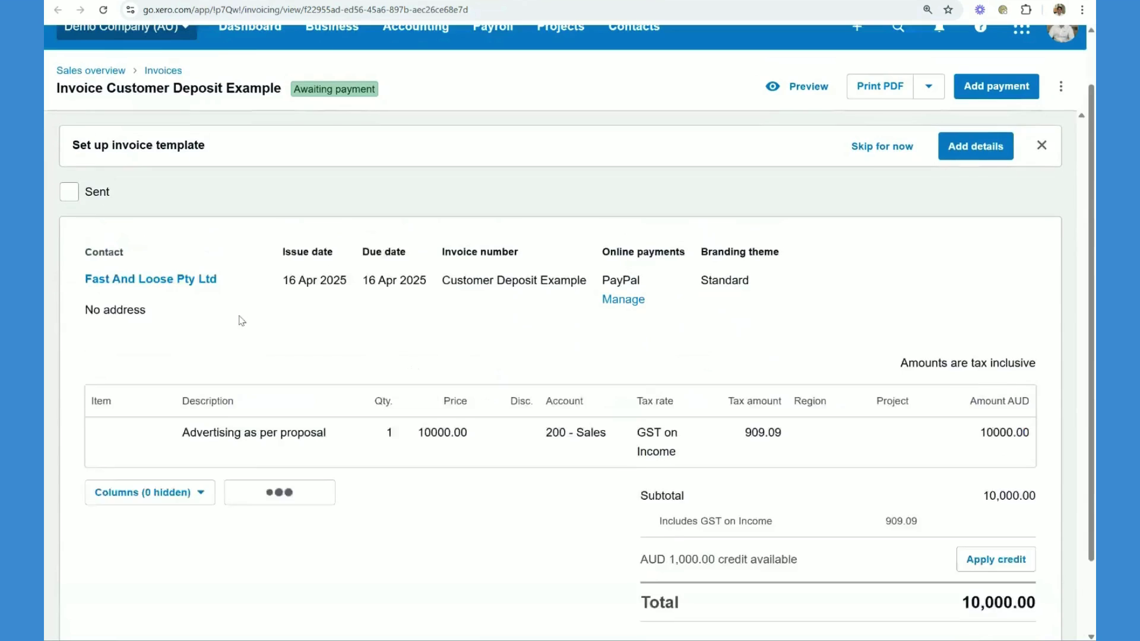
scroll(122, 331, up, 1)
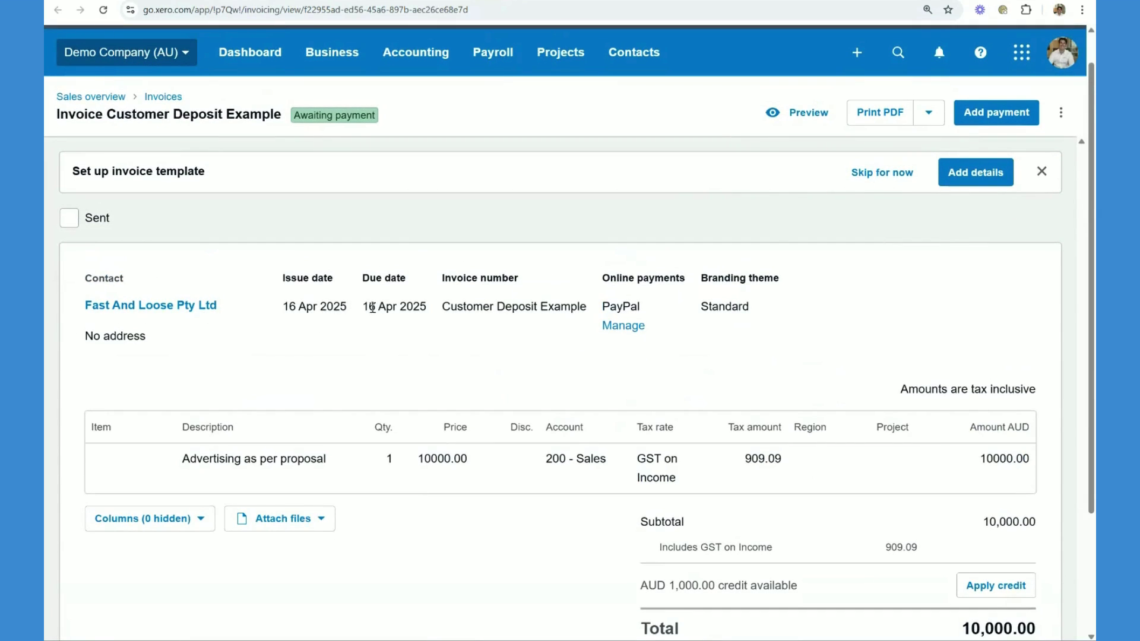
scroll(410, 313, down, 2)
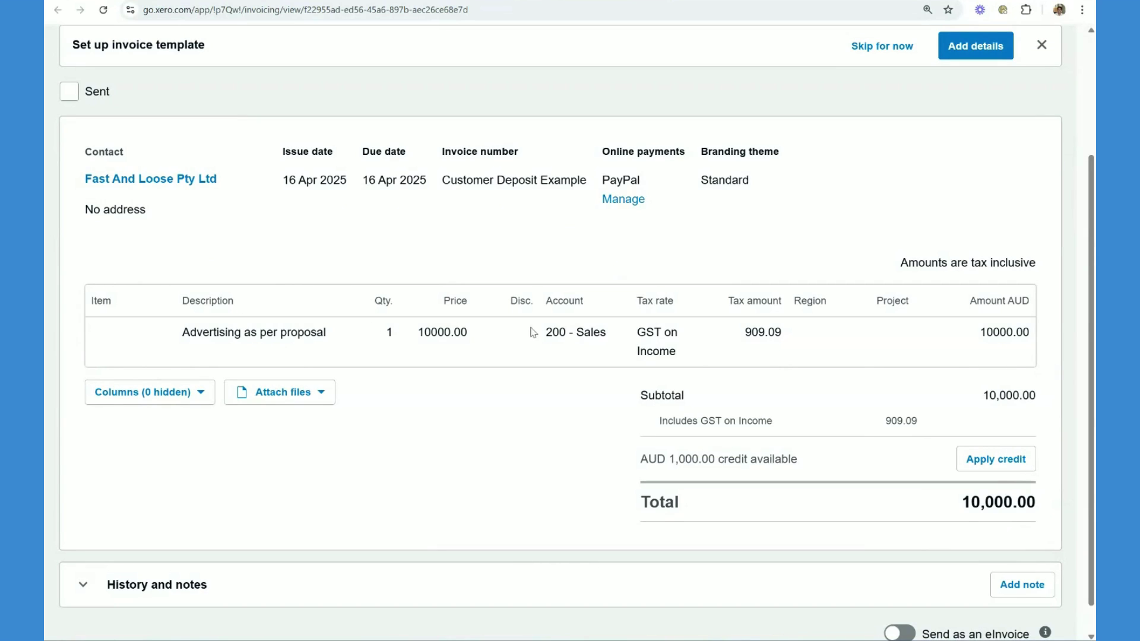
drag(547, 335, 621, 357)
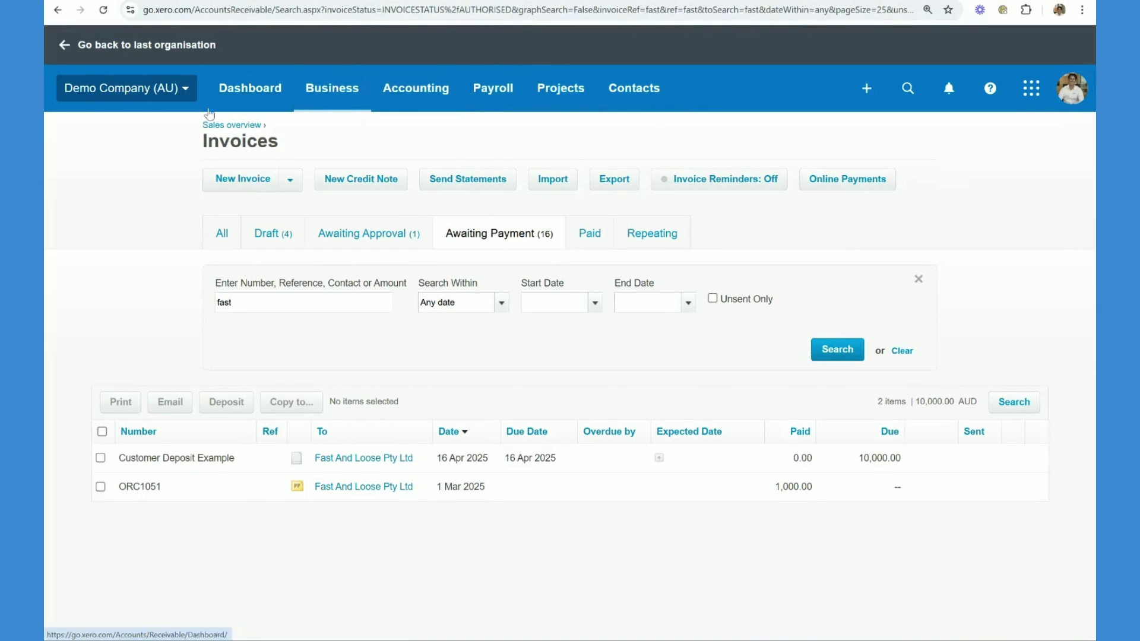
- Open prepayment ORC1051 and look over its Prepayment Options
click(331, 98)
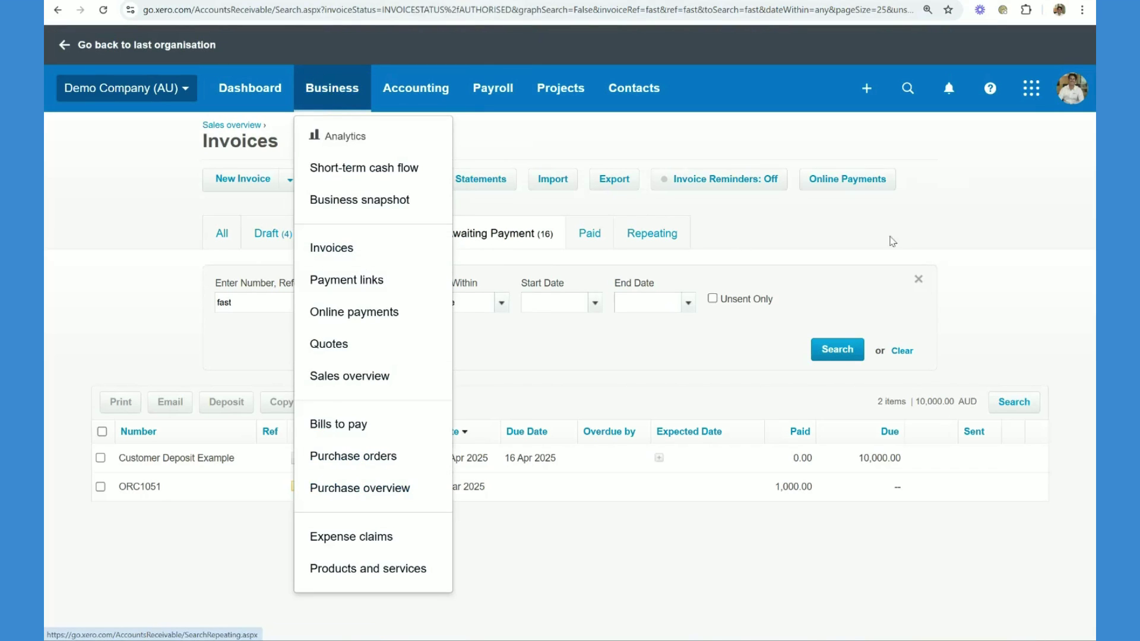
click(1016, 279)
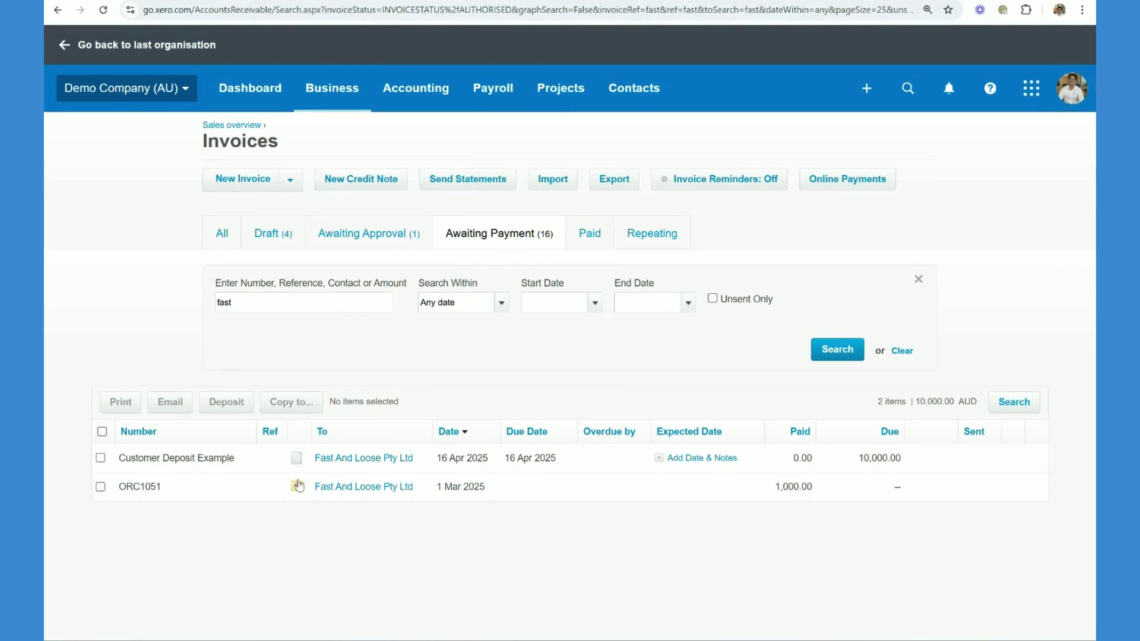
click(326, 487)
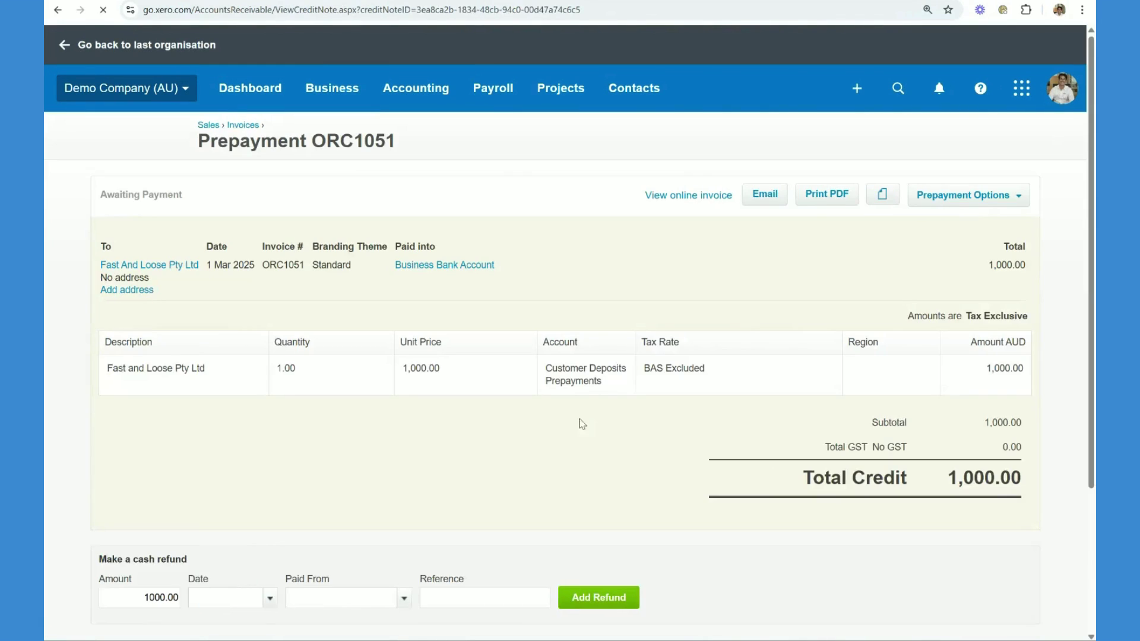
scroll(606, 451, down, 2)
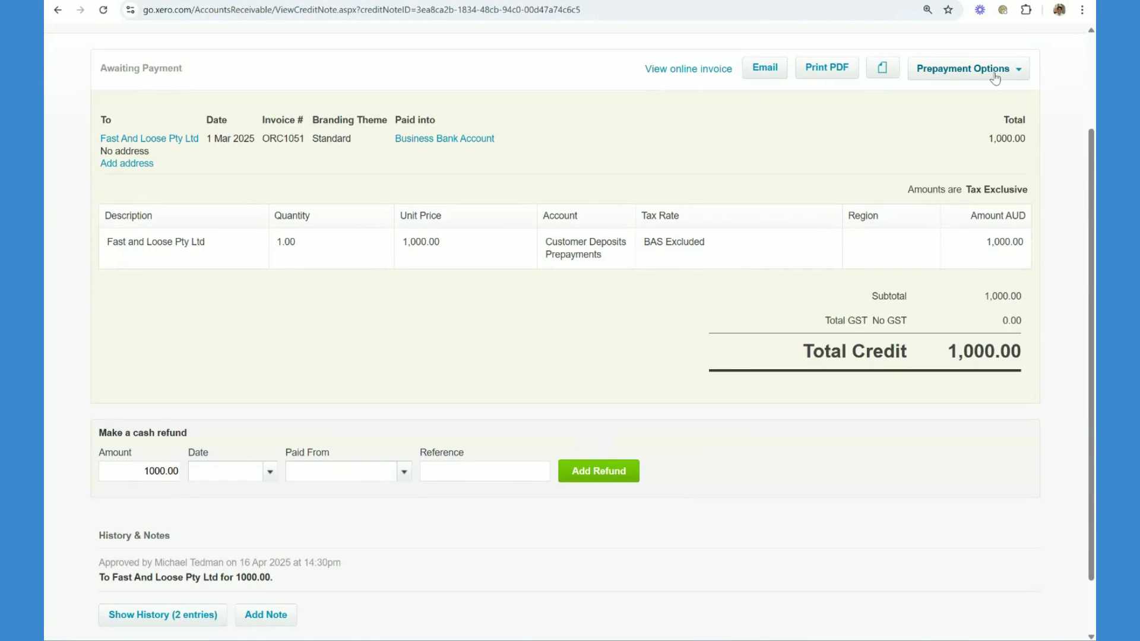
click(1013, 75)
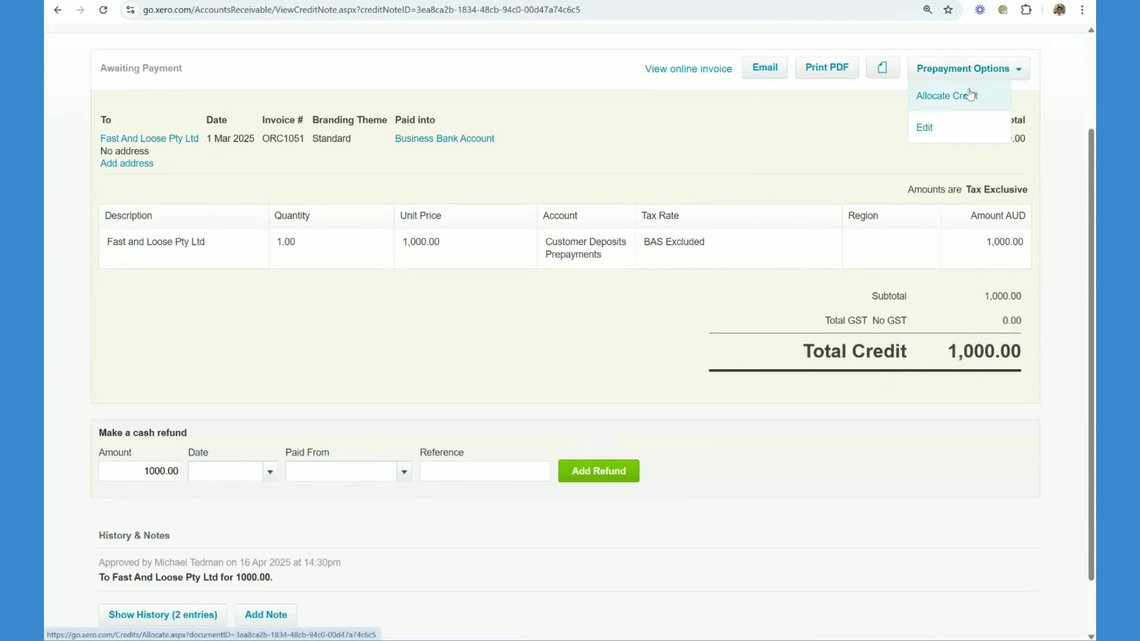
click(350, 362)
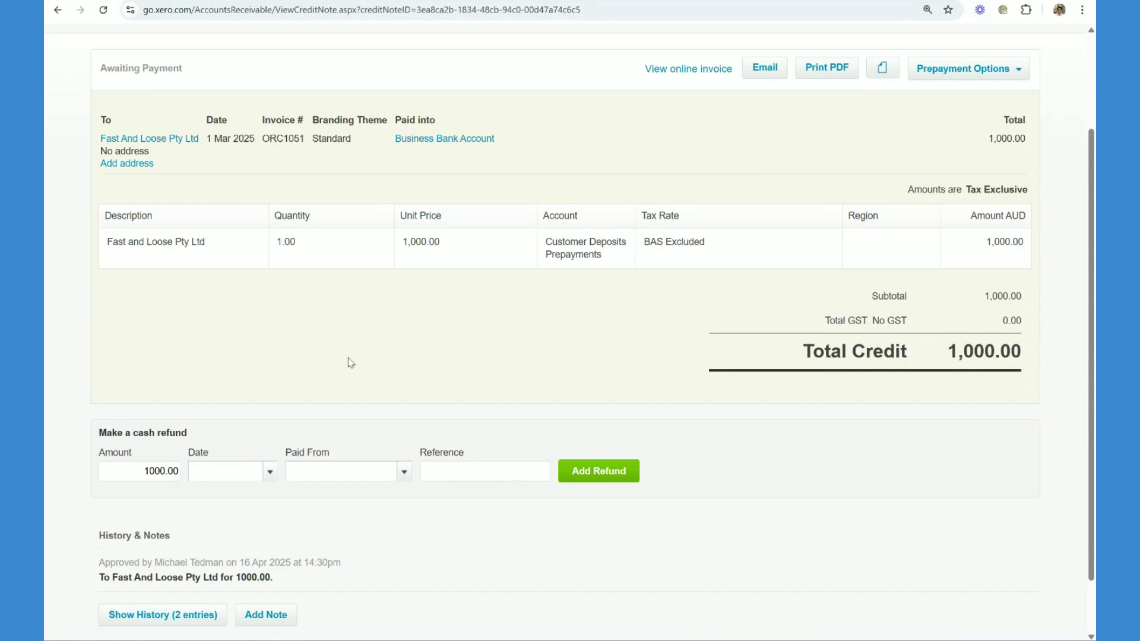
- Set the cash refund date on ORC1051 to 16 Apr 2025
click(268, 473)
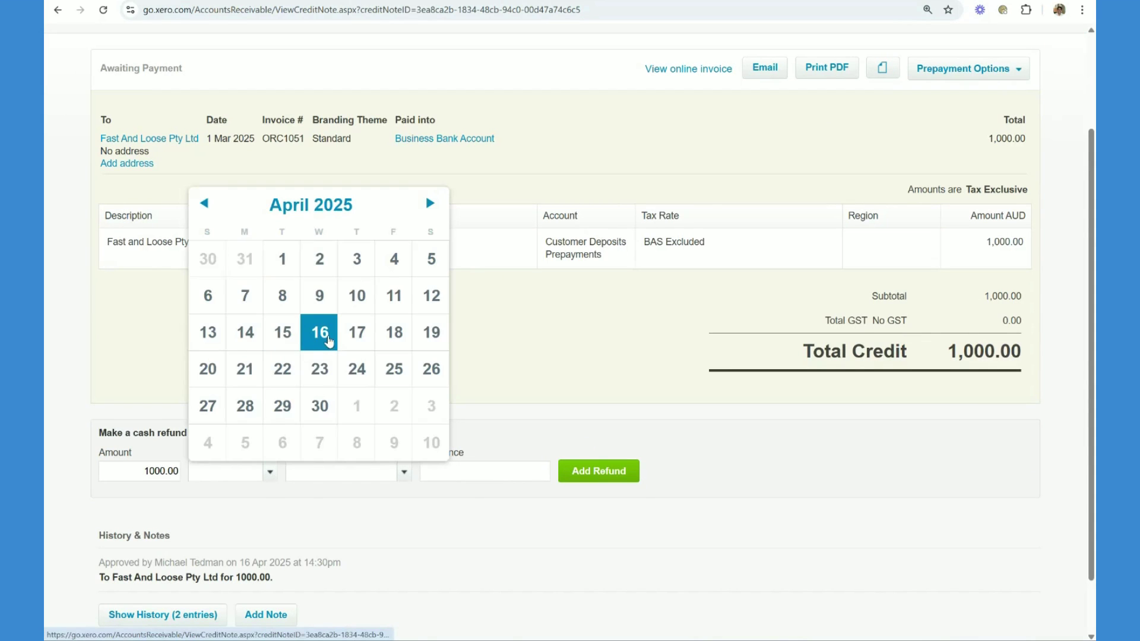
click(403, 472)
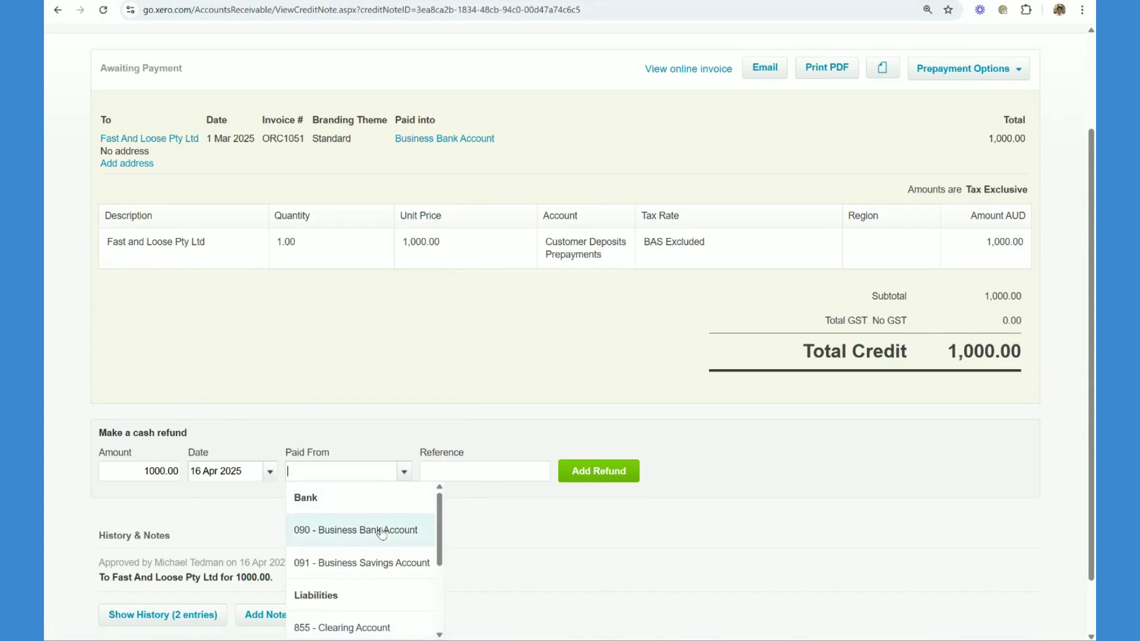
click(469, 434)
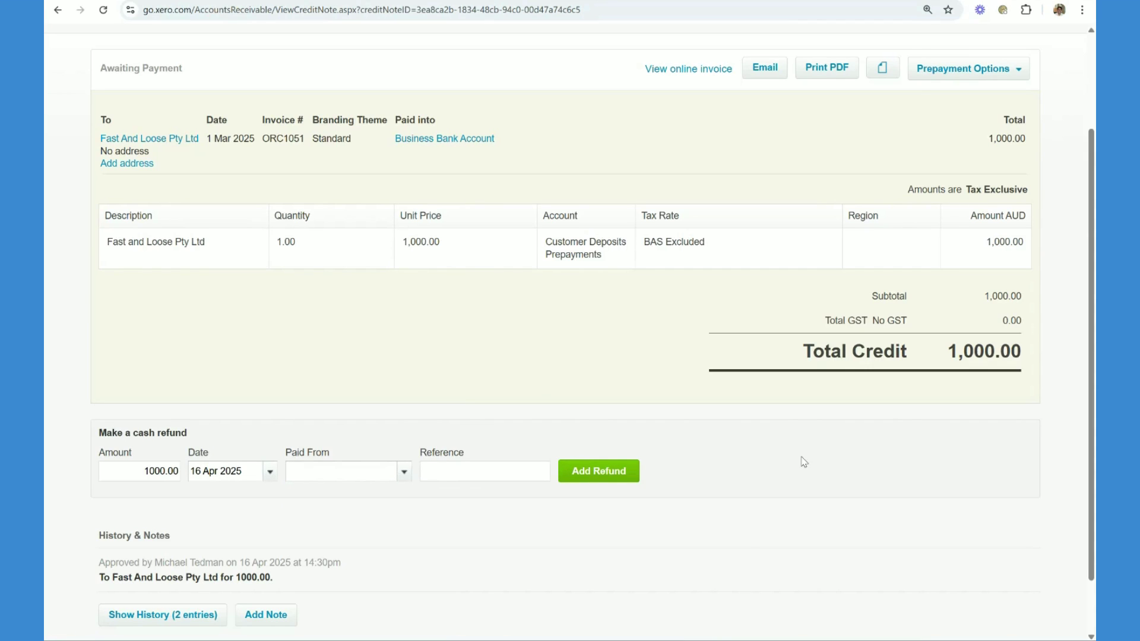
scroll(839, 441, up, 3)
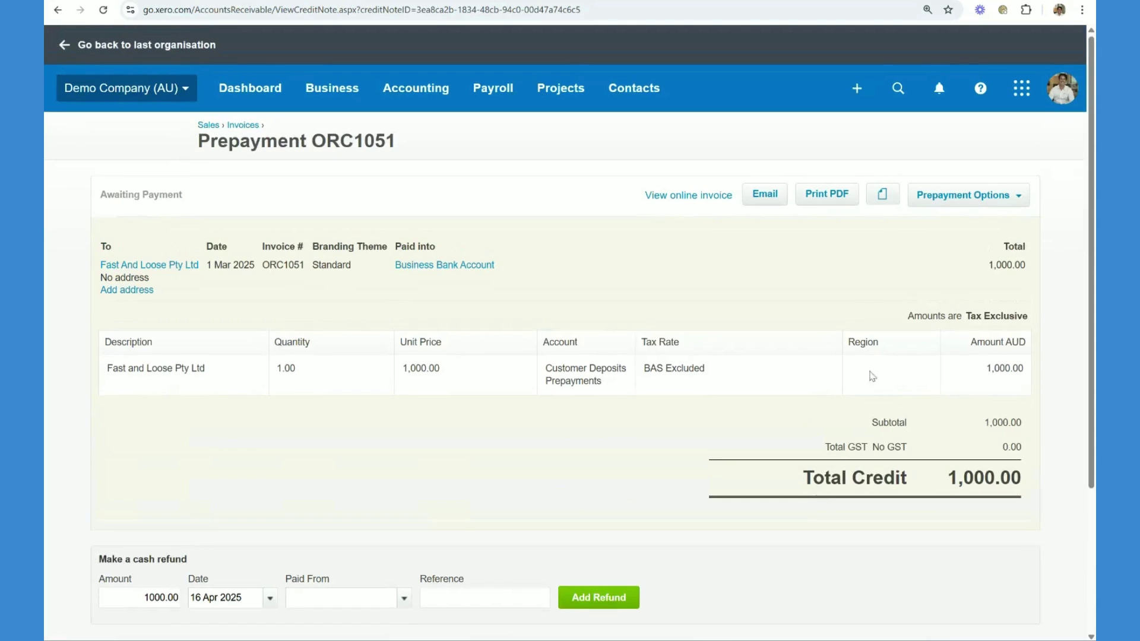
- Allocate the 1,000.00 ORC1051 credit to Customer Deposit Example, leaving 9,000.00 due
click(991, 199)
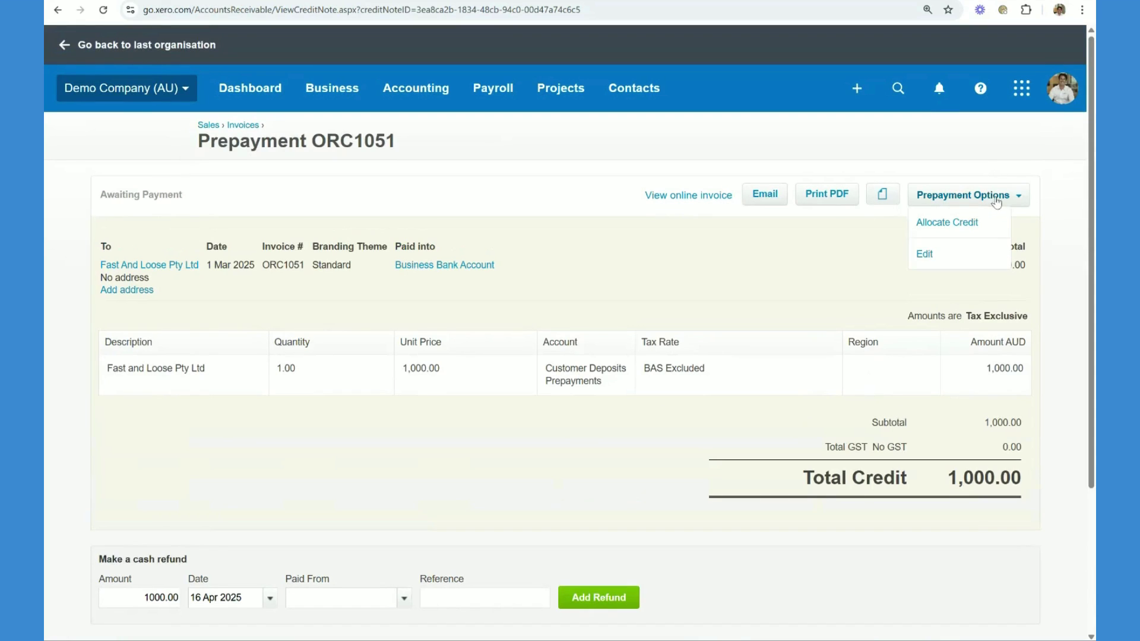
click(948, 222)
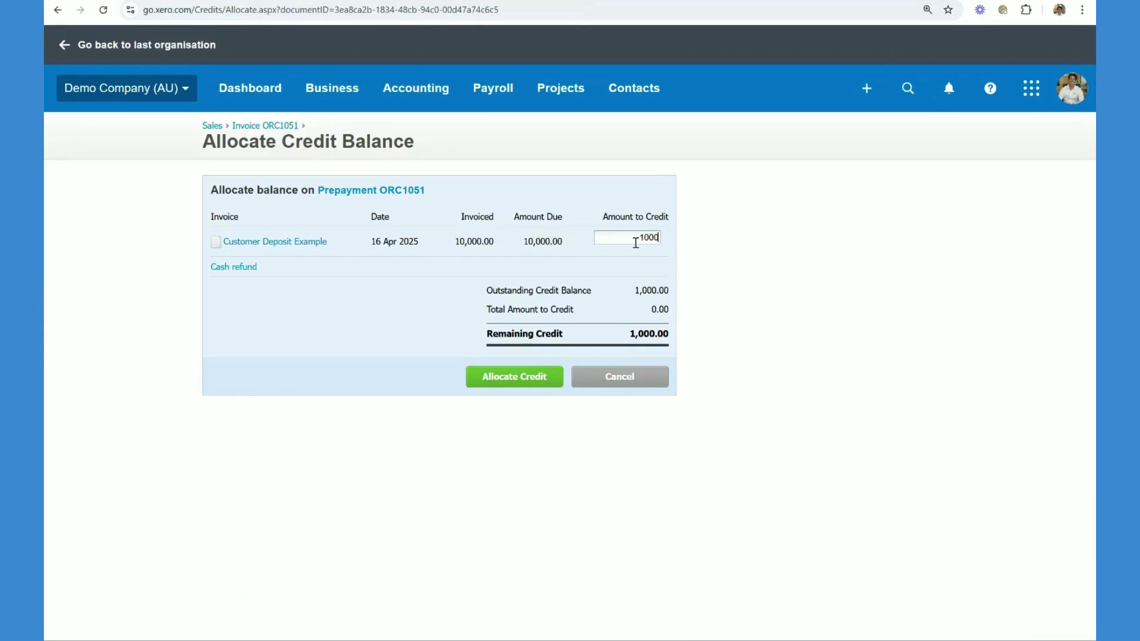
click(539, 380)
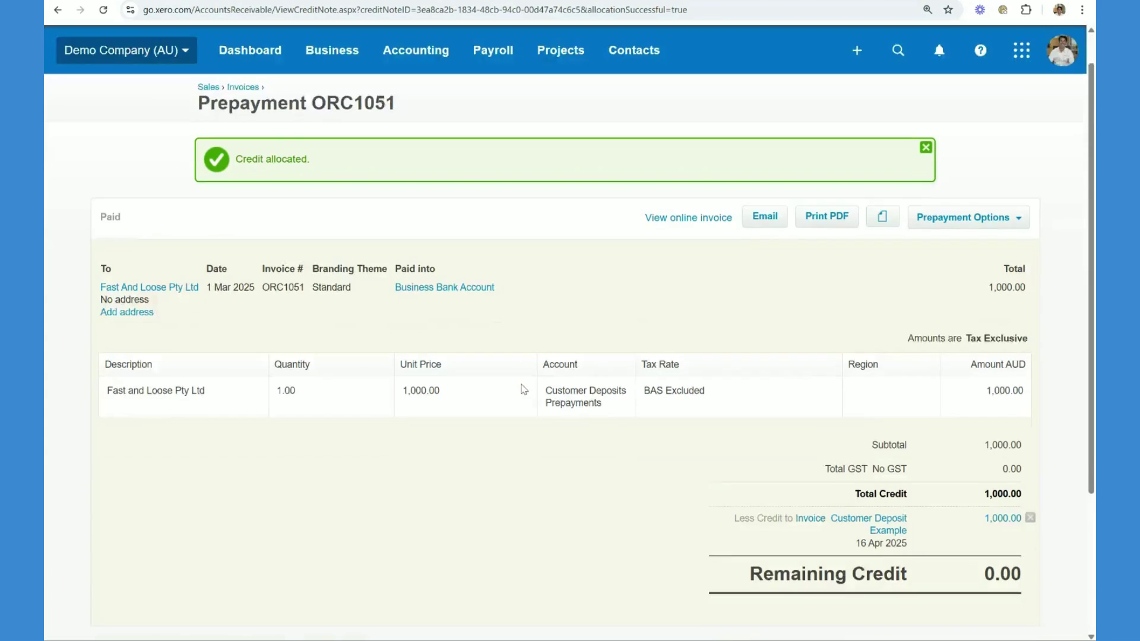
scroll(639, 423, down, 2)
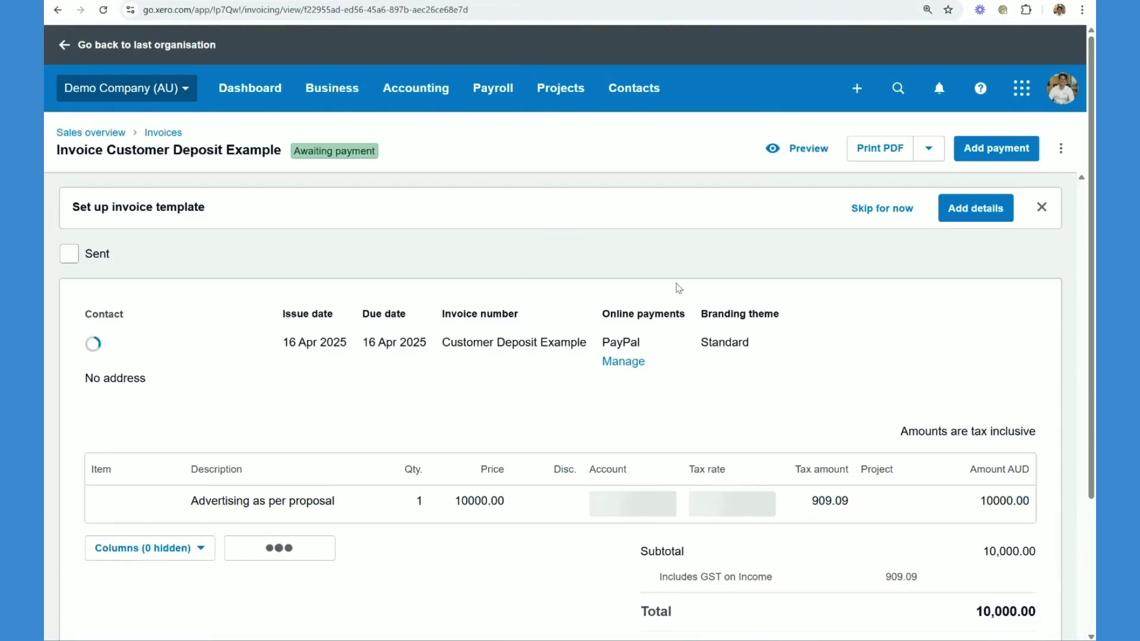
scroll(763, 340, down, 3)
scroll(763, 340, down, 1)
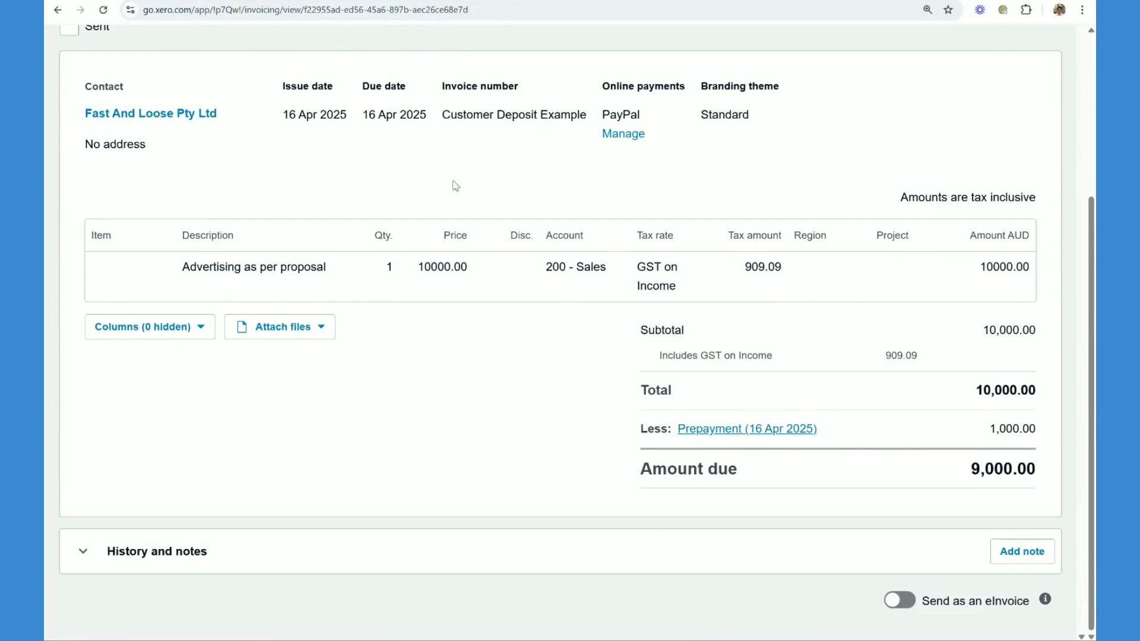
scroll(326, 34, up, 2)
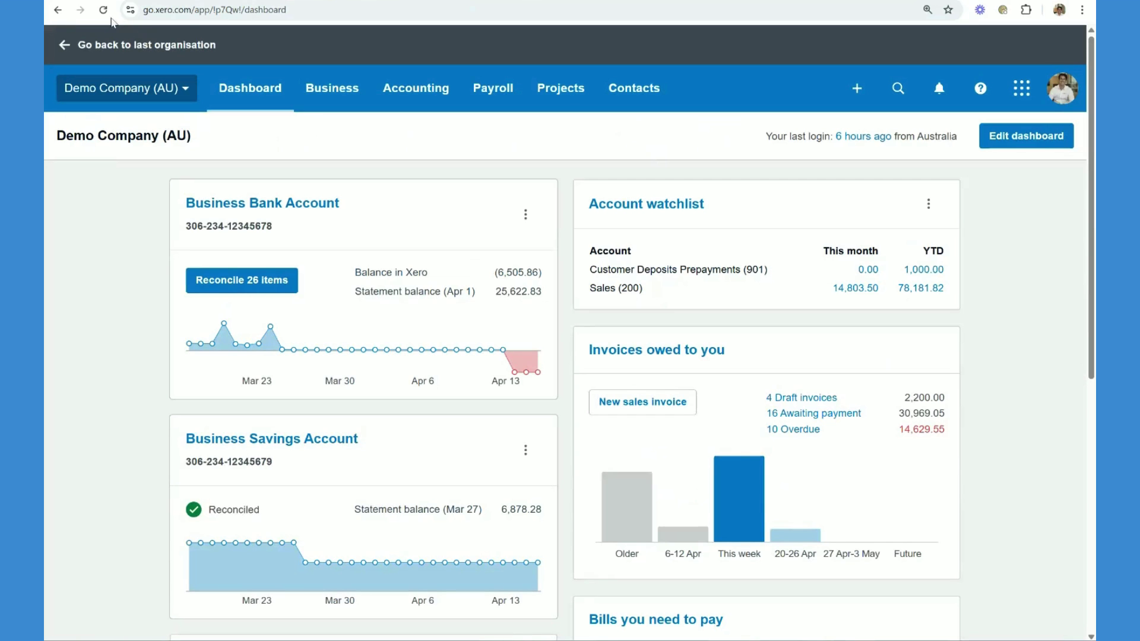
- Refresh the dashboard and open this month's Customer Deposits Prepayments movement from the watchlist
click(103, 9)
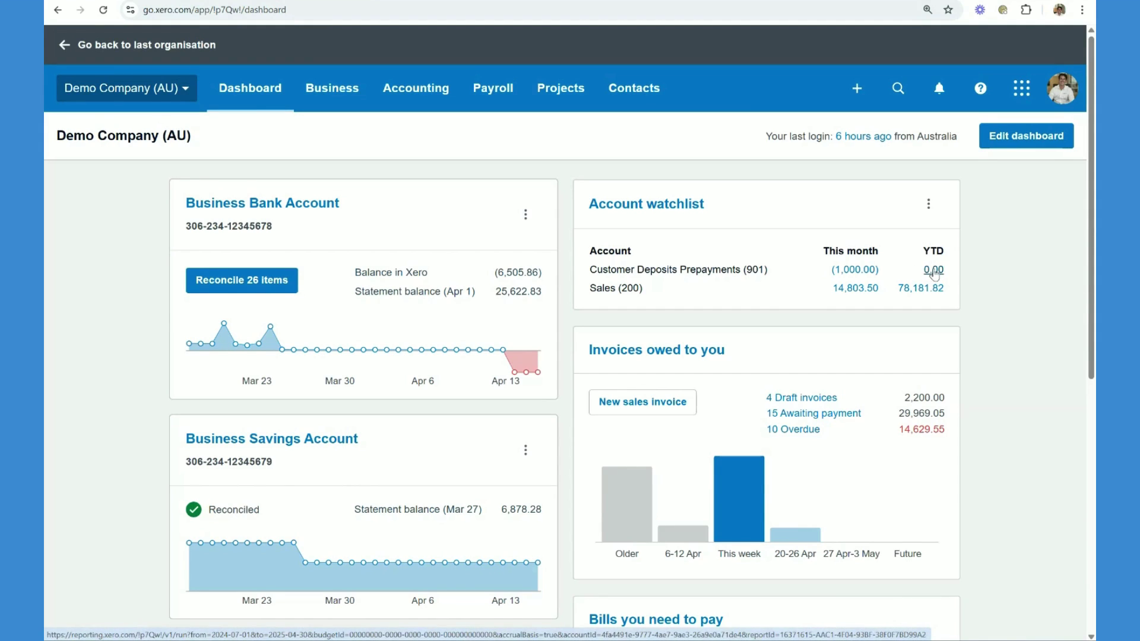
click(861, 274)
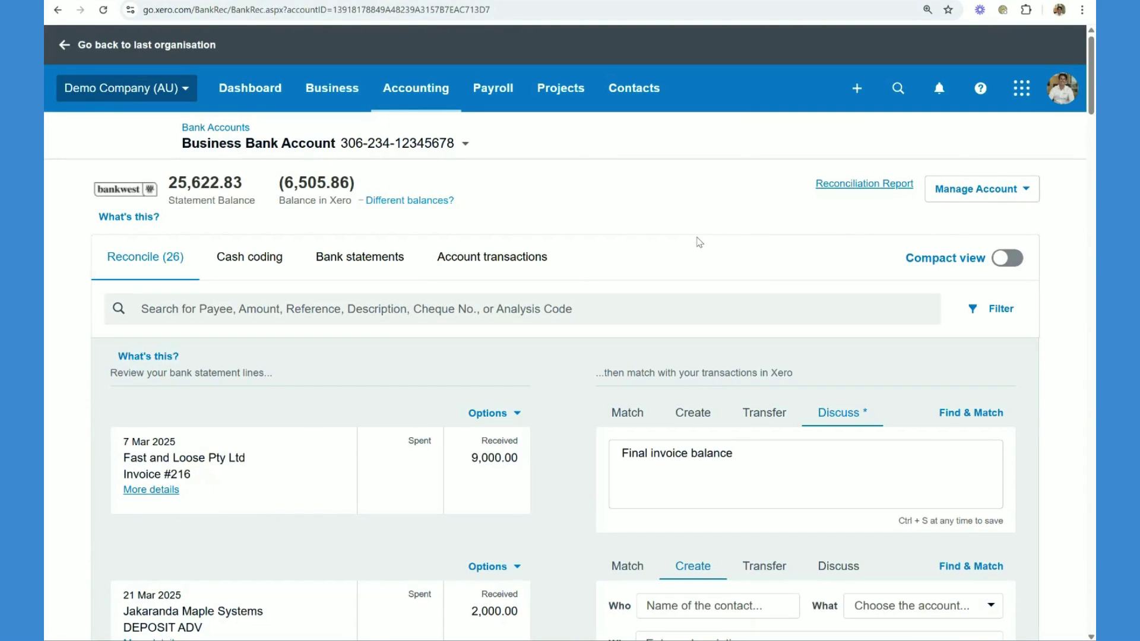
- Match the 9,000.00 Invoice #216 statement line to the 16 Apr 2025 Fast And Loose Pty Ltd payment and confirm
scroll(666, 299, down, 1)
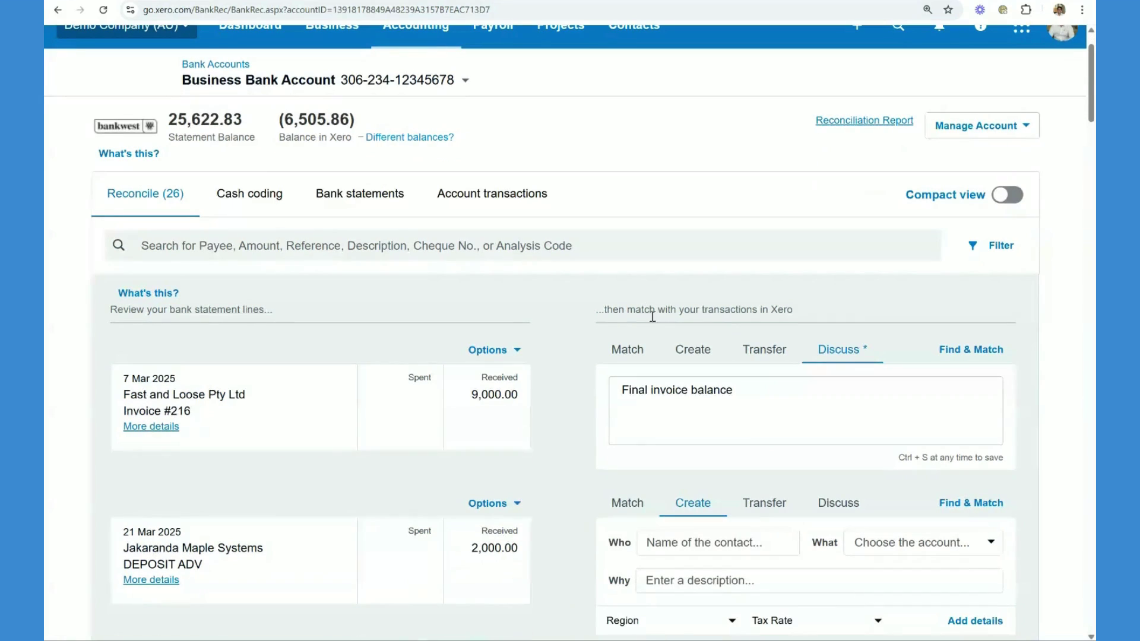
click(620, 349)
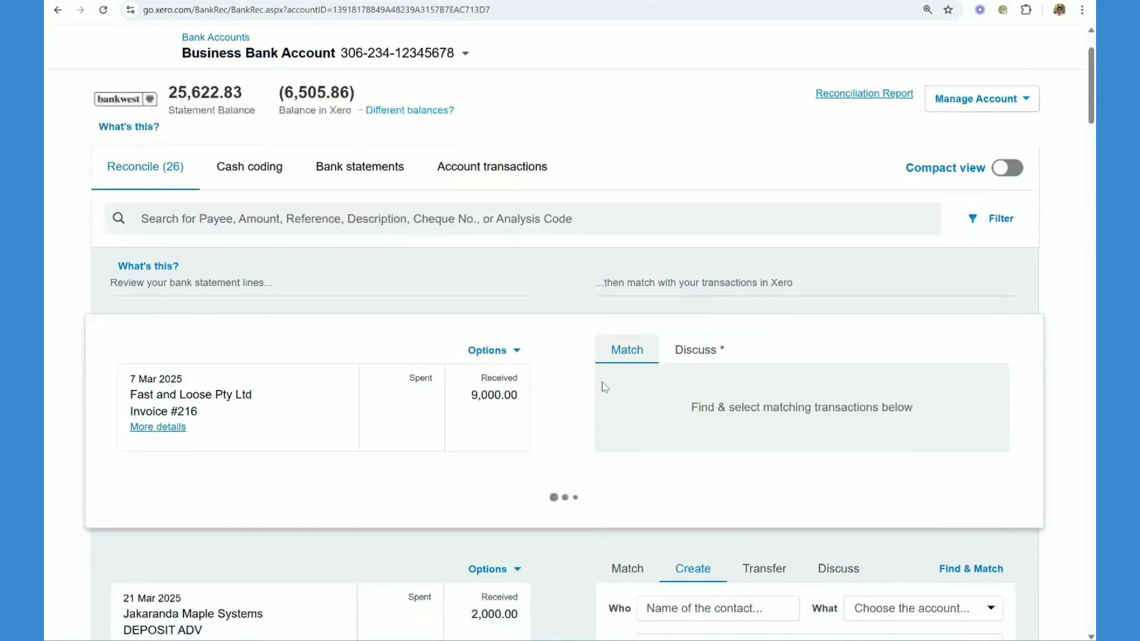
scroll(605, 387, down, 4)
click(590, 298)
text(fas)
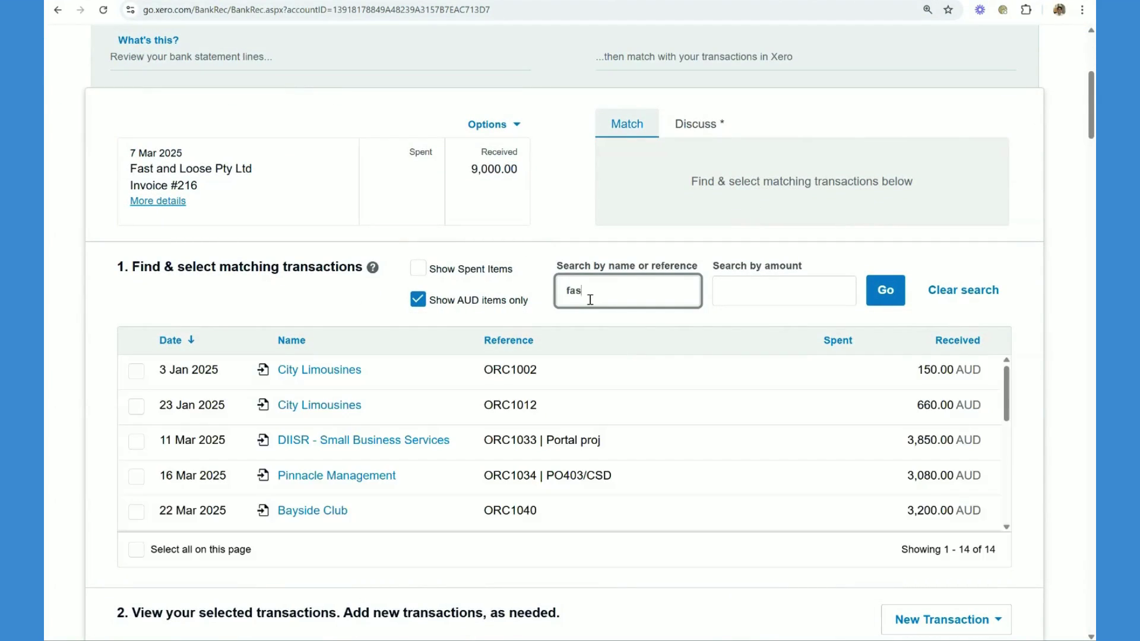
text(t)
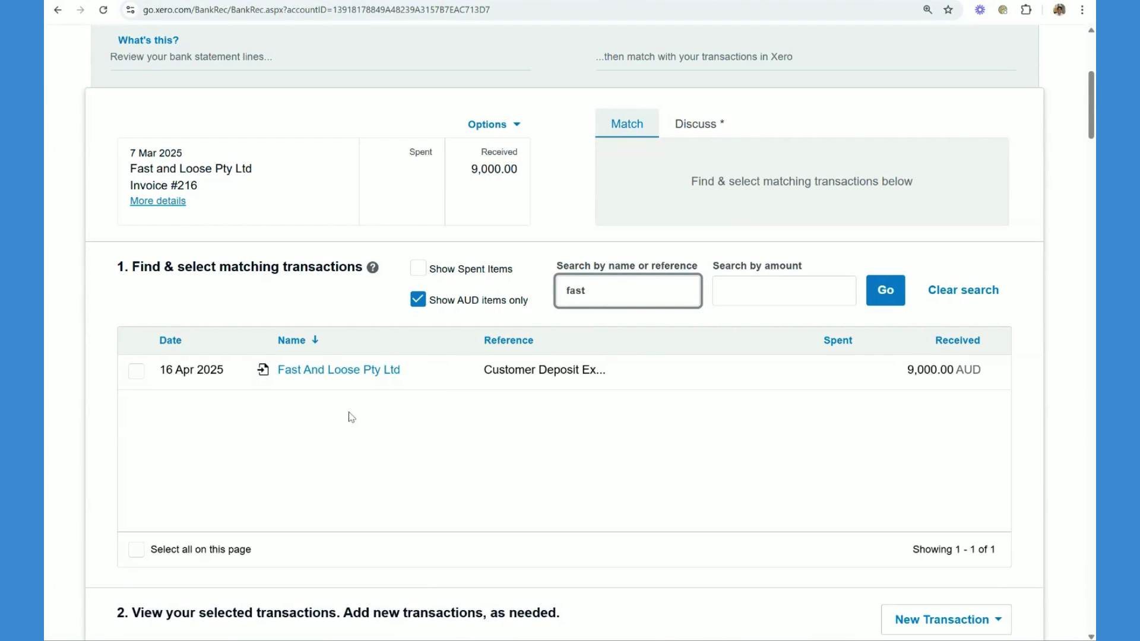
click(136, 371)
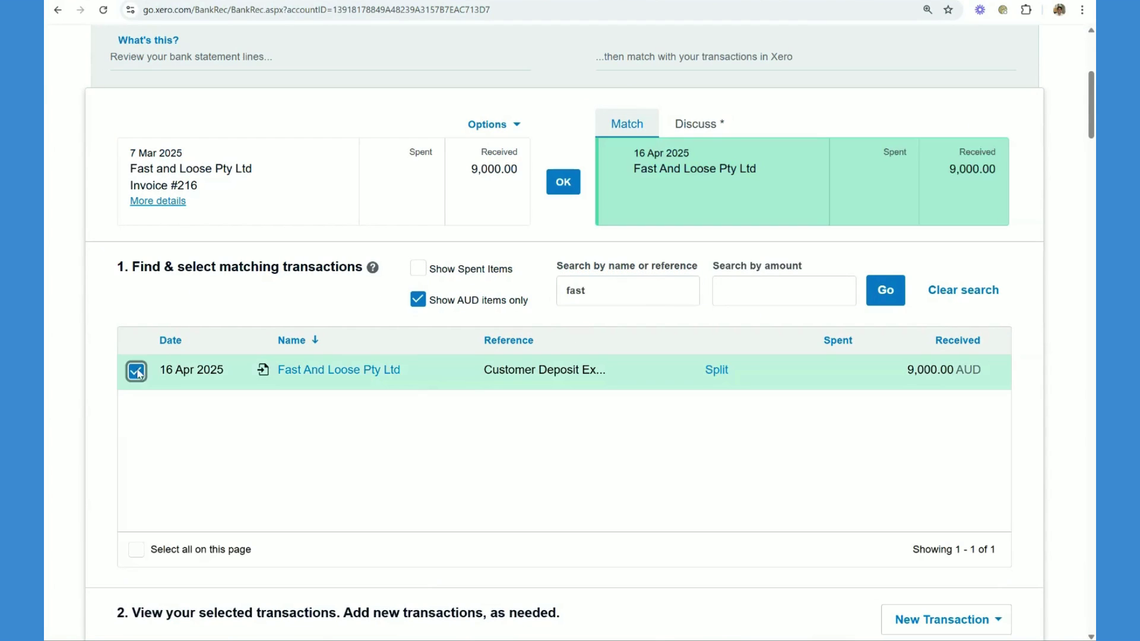
click(562, 189)
click(590, 419)
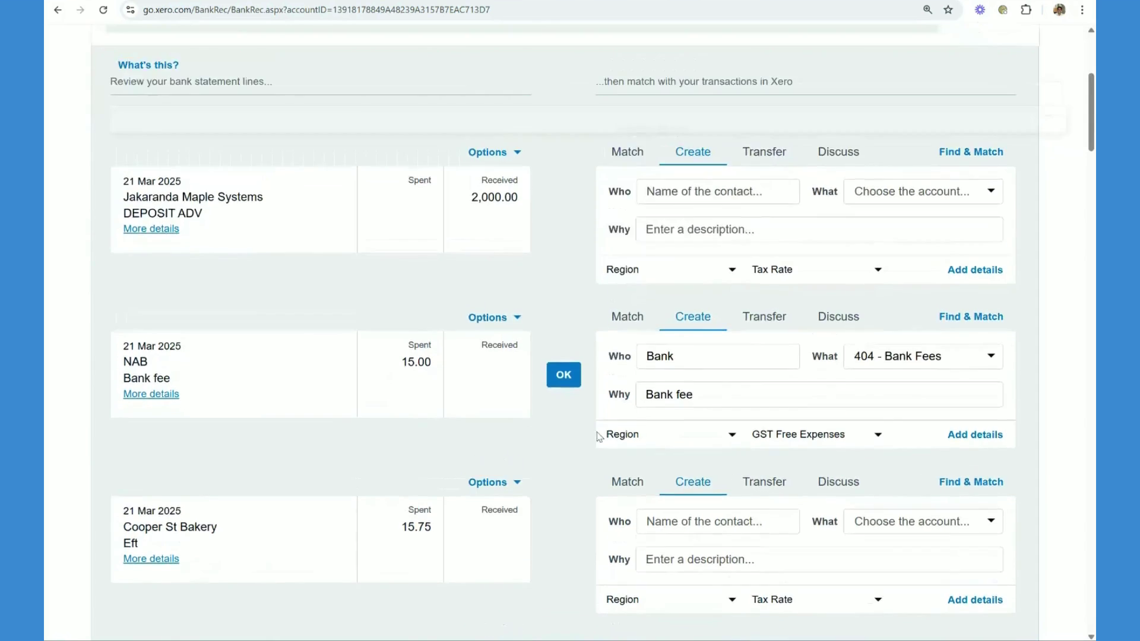